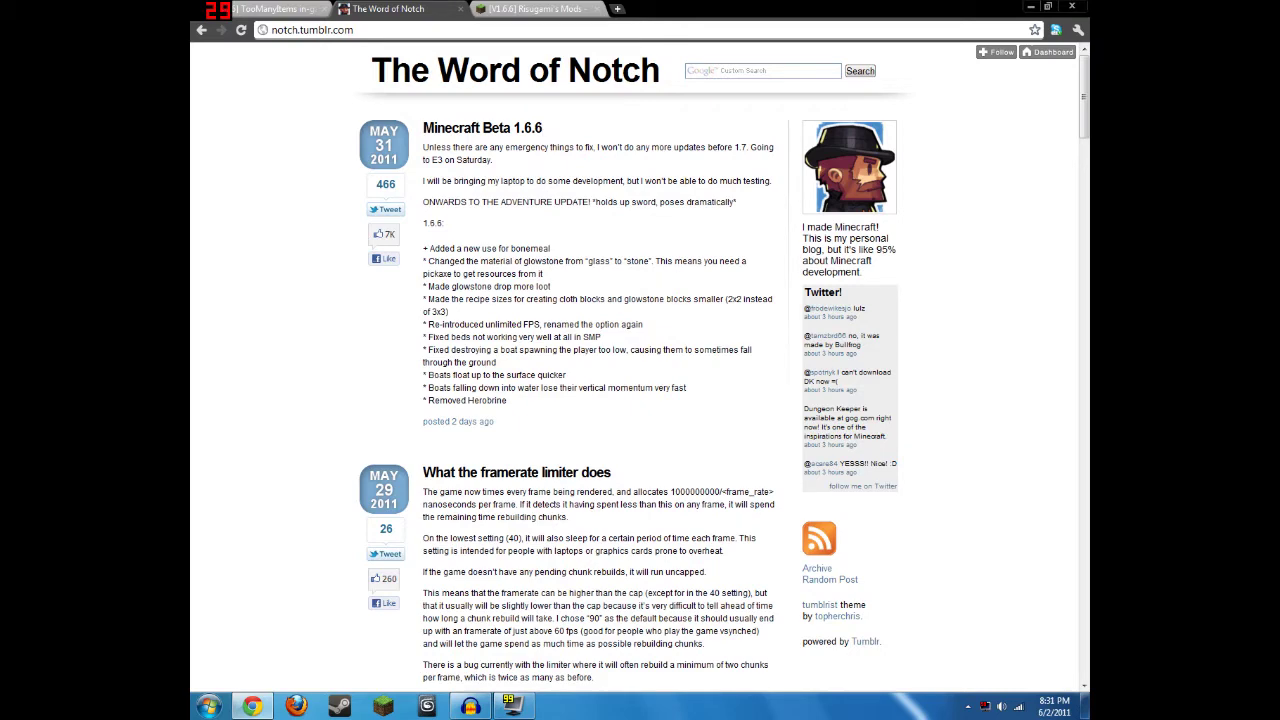
# Step: Review the Minecraft Beta 1.6.6 change list on The Word of Notch, highlighting its "Removed Herobrine" line
pyautogui.click(280, 8)
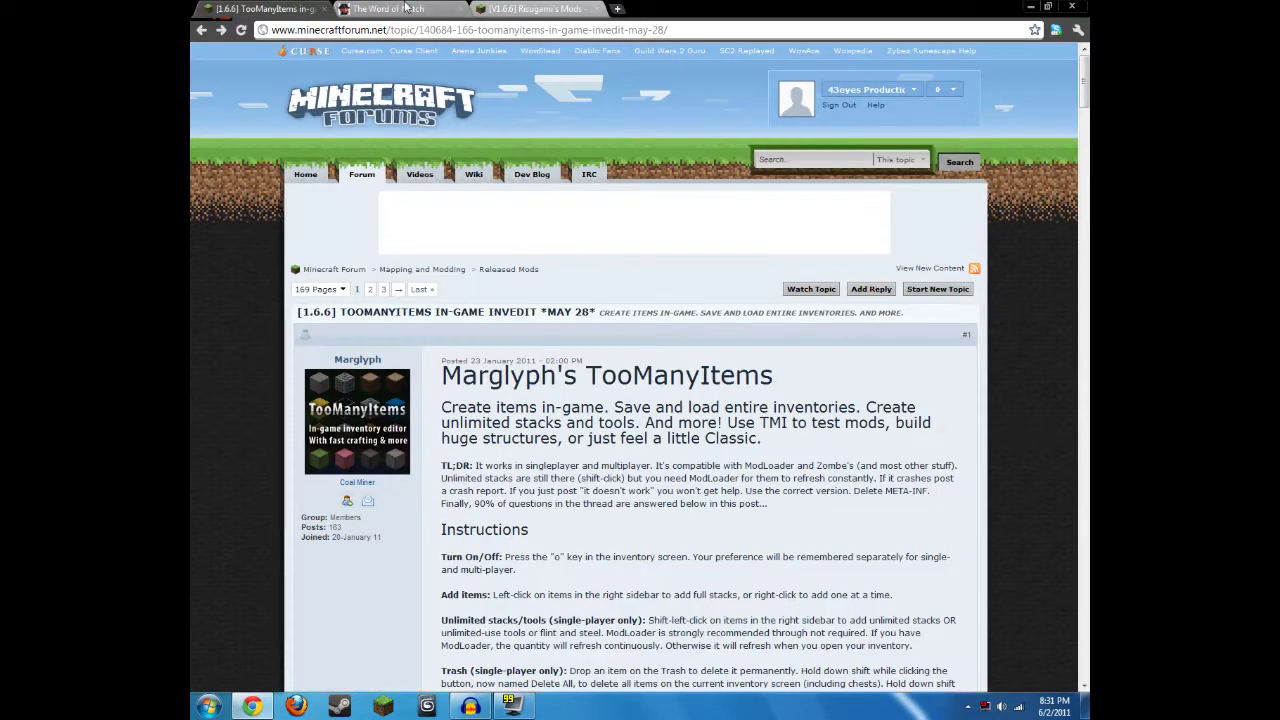
pyautogui.click(405, 8)
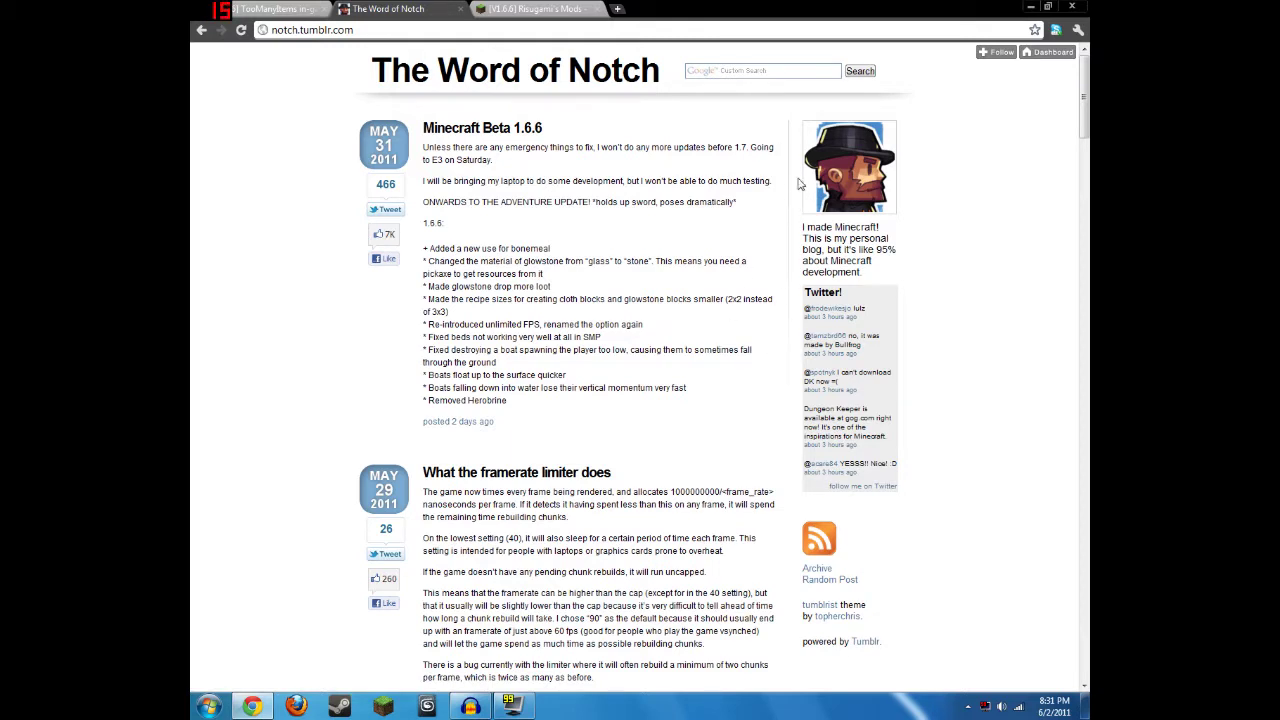
pyautogui.moveTo(508, 404); pyautogui.dragTo(428, 401)
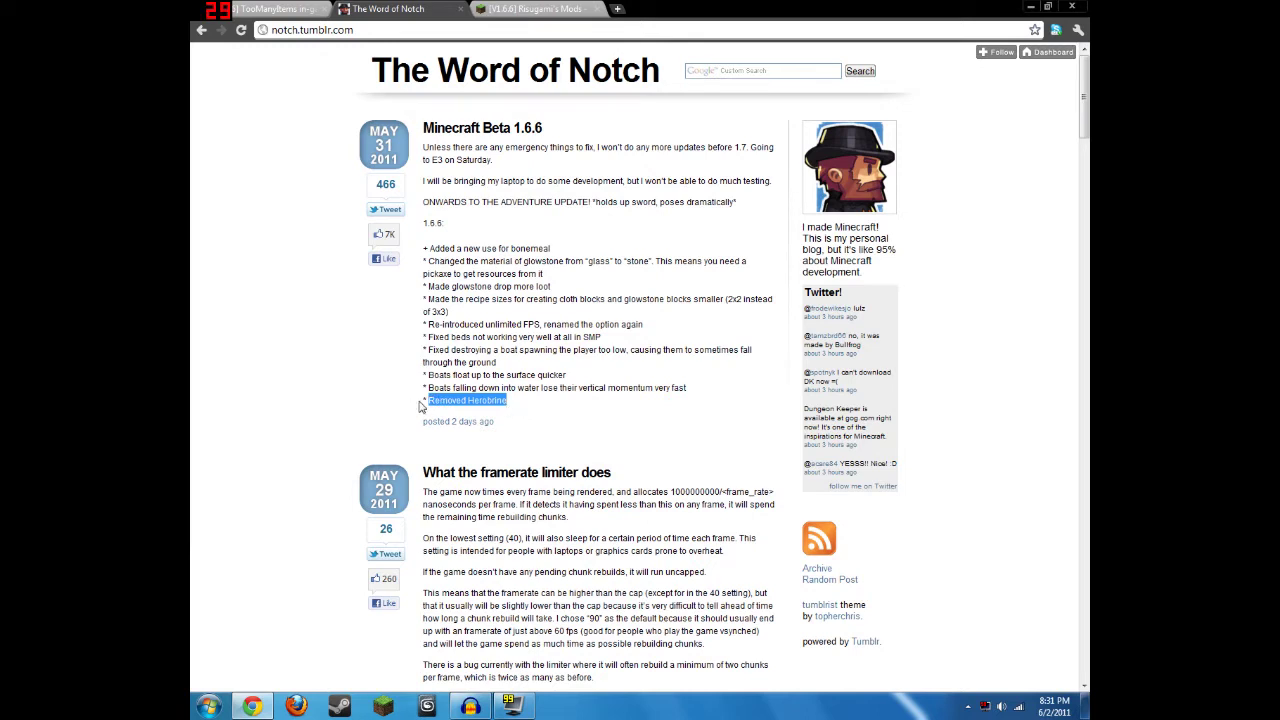
pyautogui.moveTo(420, 405); pyautogui.dragTo(503, 402)
pyautogui.click(528, 412)
pyautogui.moveTo(509, 405); pyautogui.dragTo(422, 404)
pyautogui.click(515, 407)
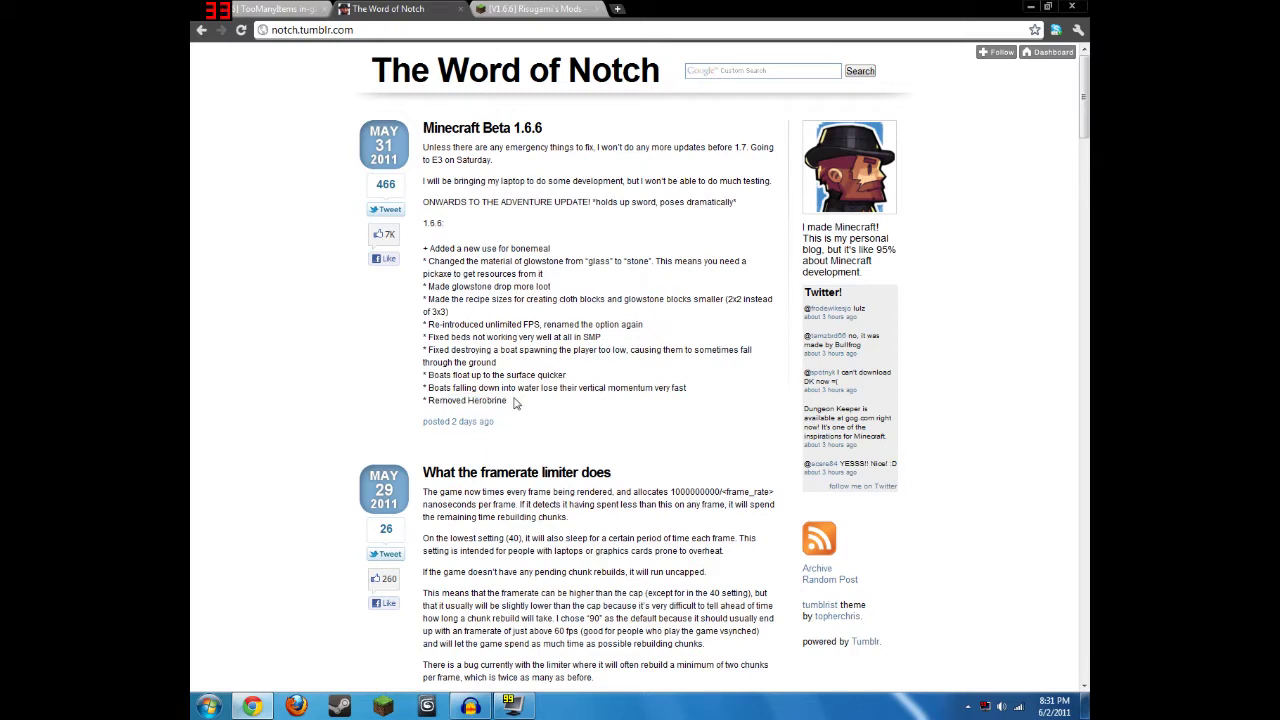
# Step: Download TooManyItems for Beta 1.6.6 and 1.6.5 from its Minecraft Forums topic
pyautogui.click(265, 8)
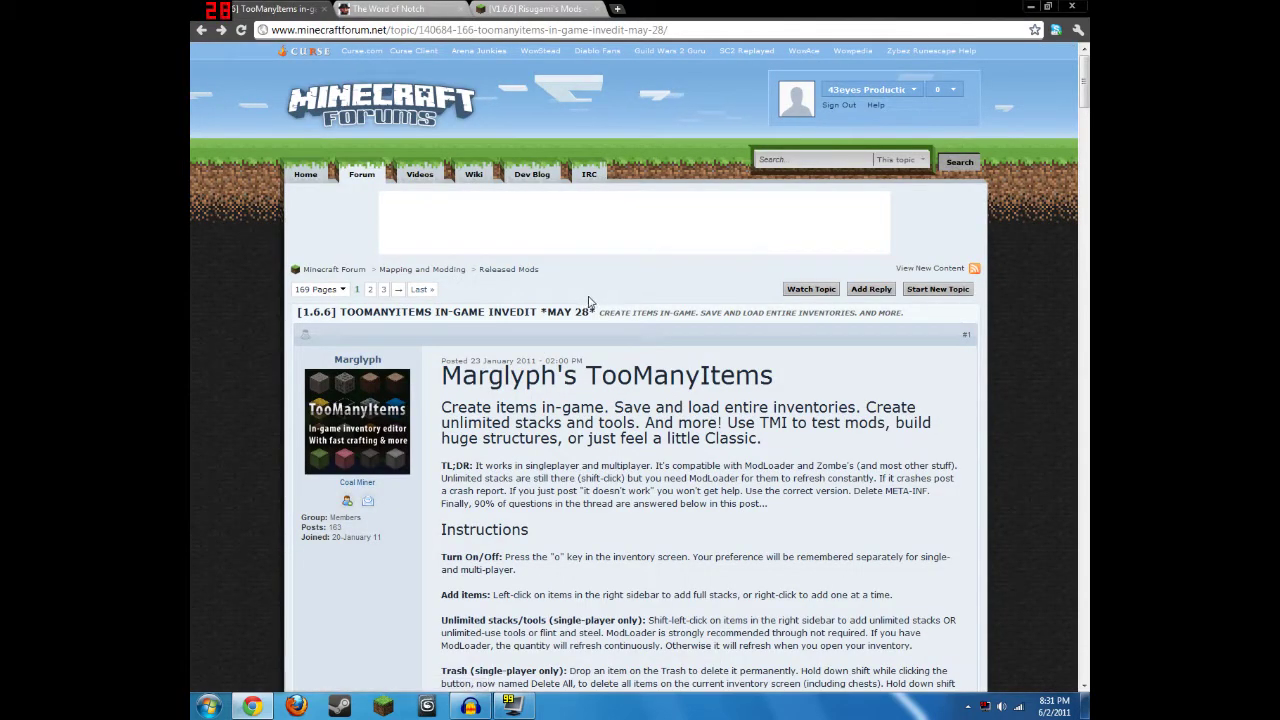
pyautogui.scroll(-4, 645, 435)
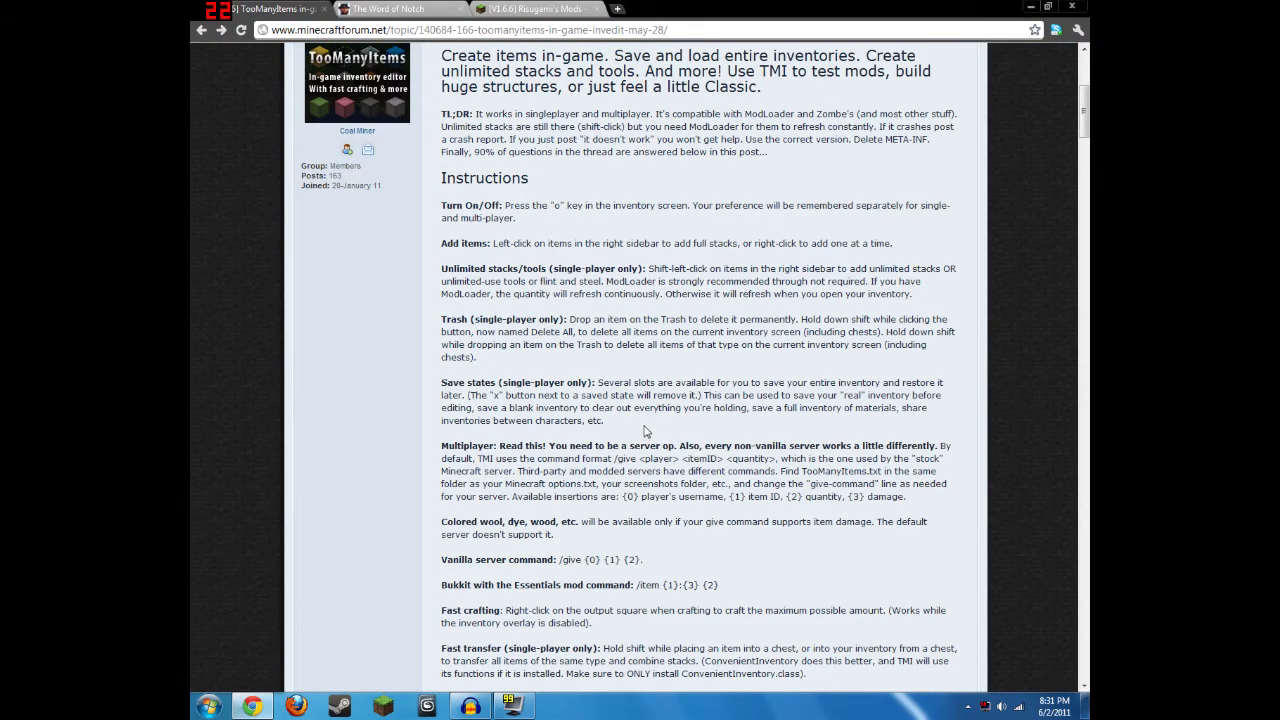
pyautogui.scroll(-4, 645, 432)
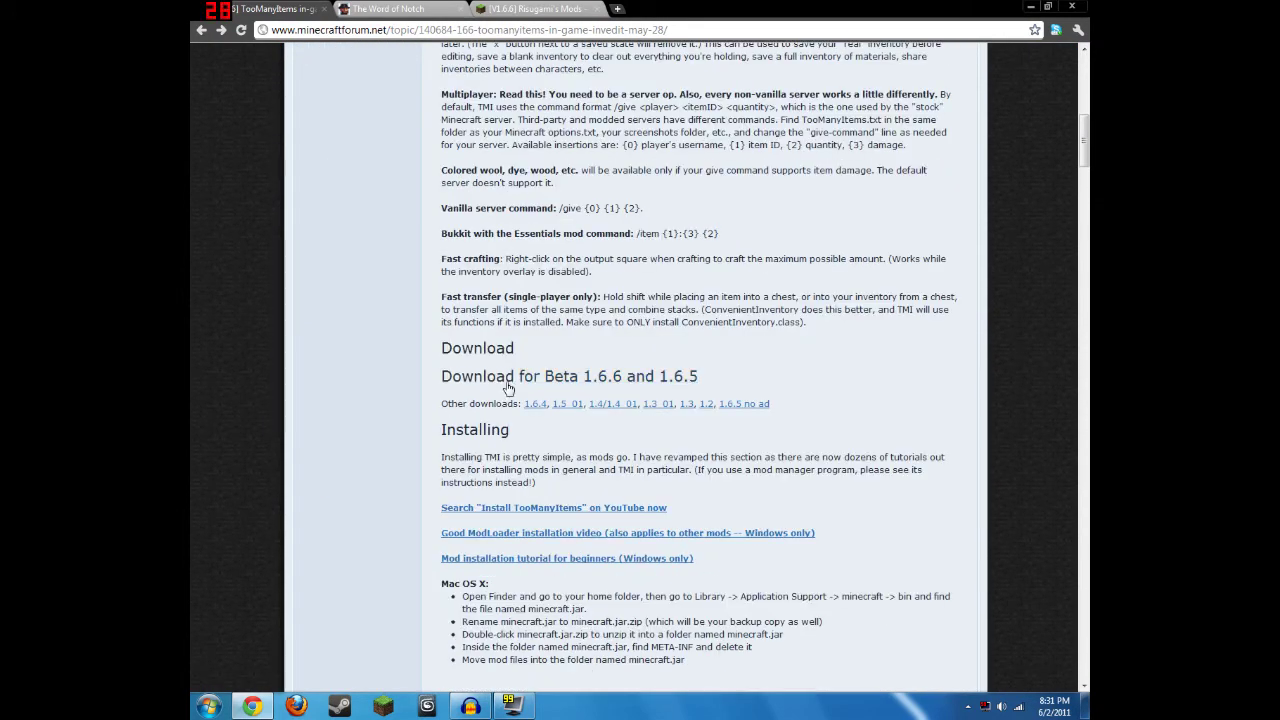
pyautogui.click(525, 374)
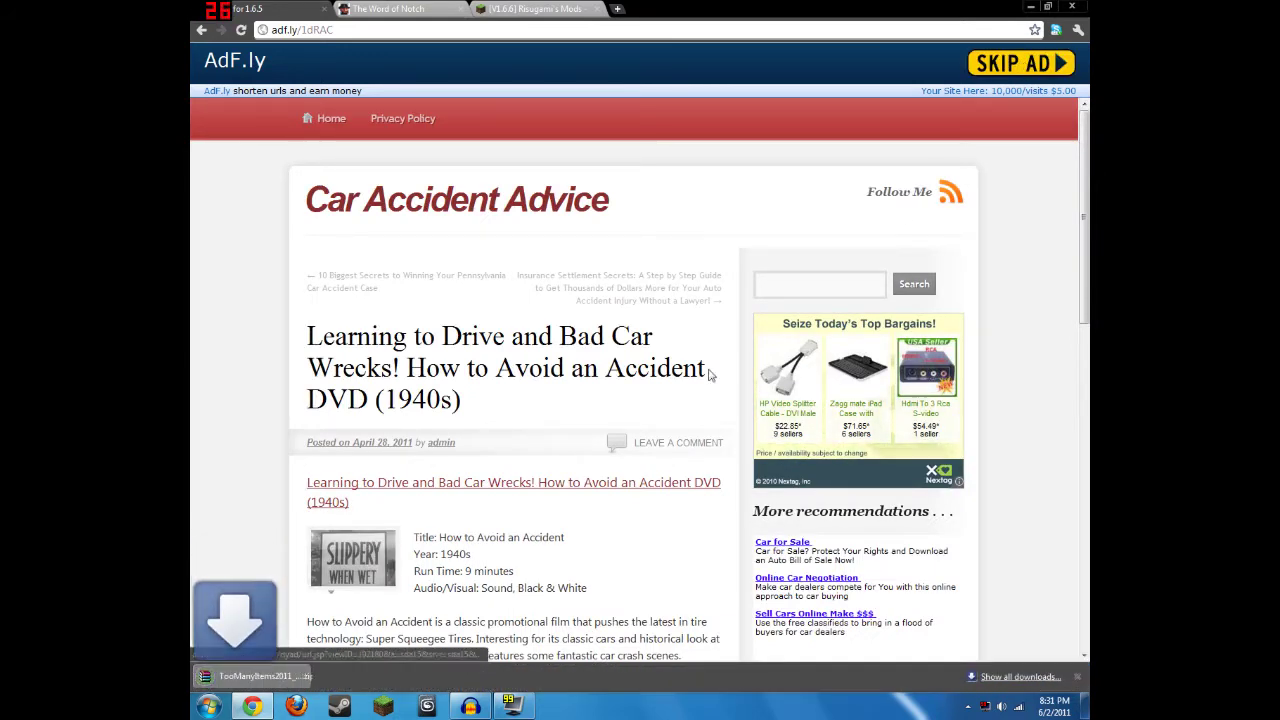
# Step: Return to the forum topic, open the downloaded TooManyItems zip in WinRAR and dismiss the licence reminder
pyautogui.hotkey('alt', 'Left')
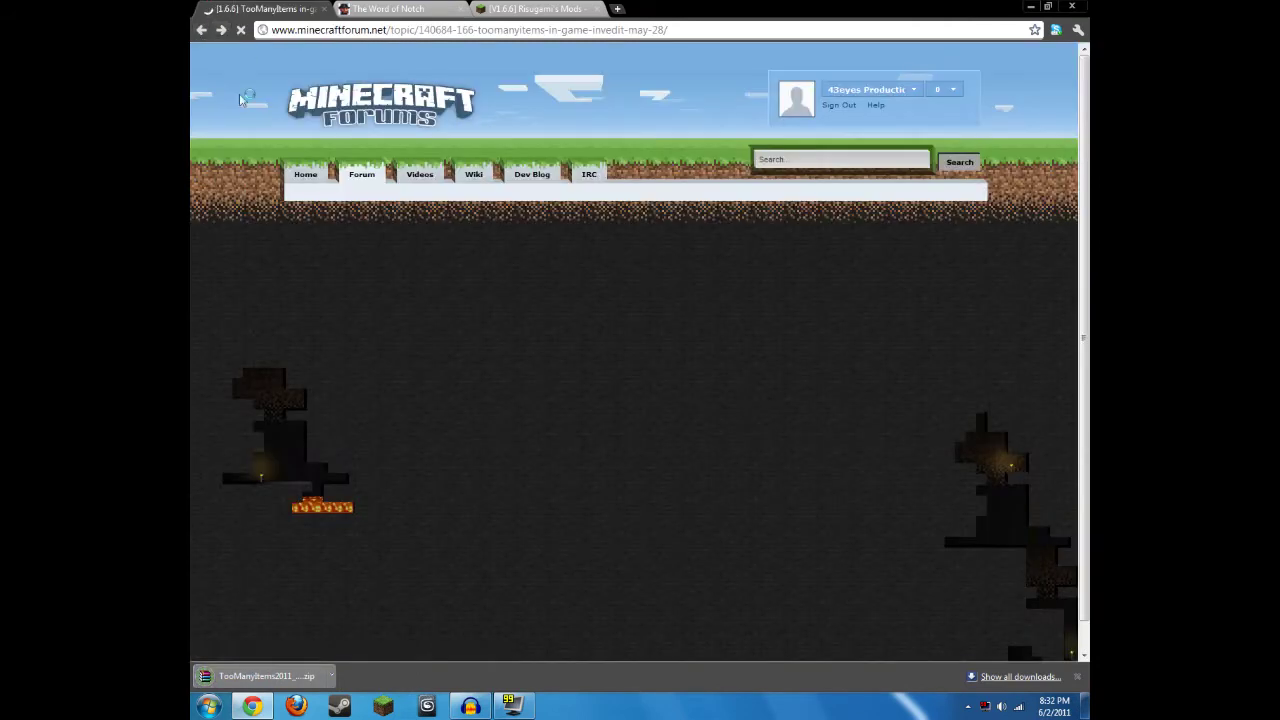
pyautogui.click(265, 676)
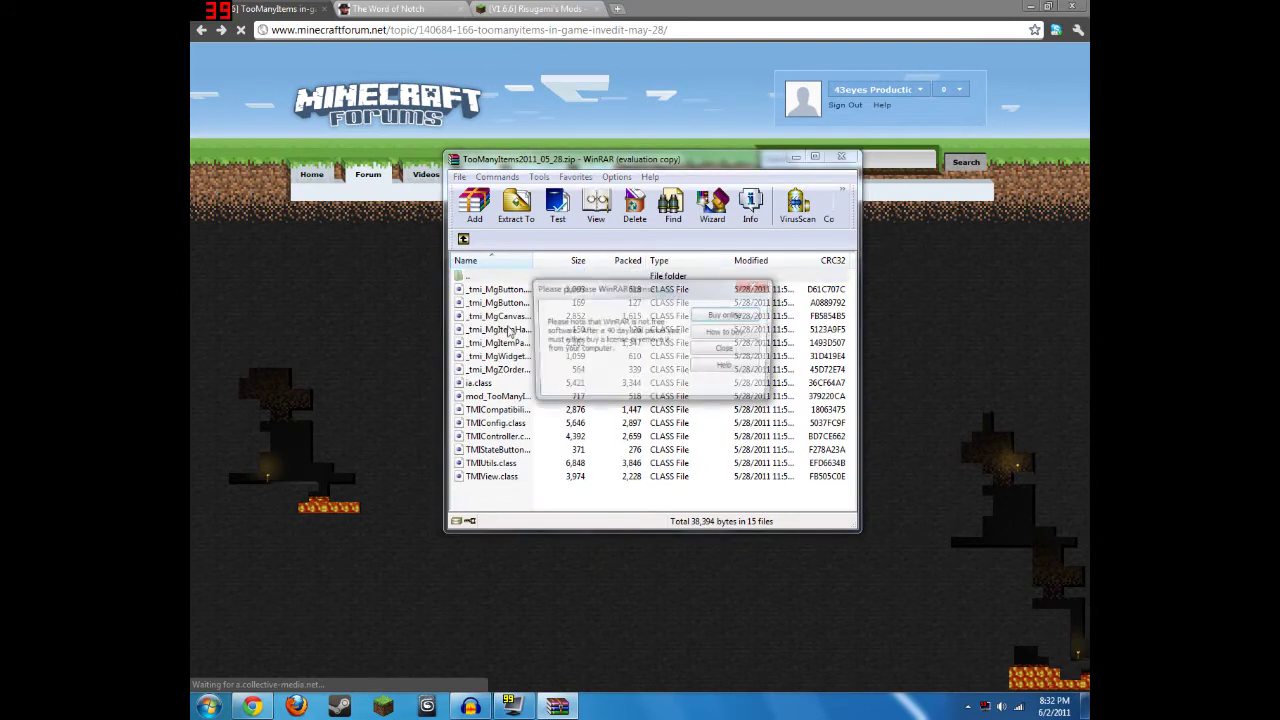
pyautogui.click(728, 352)
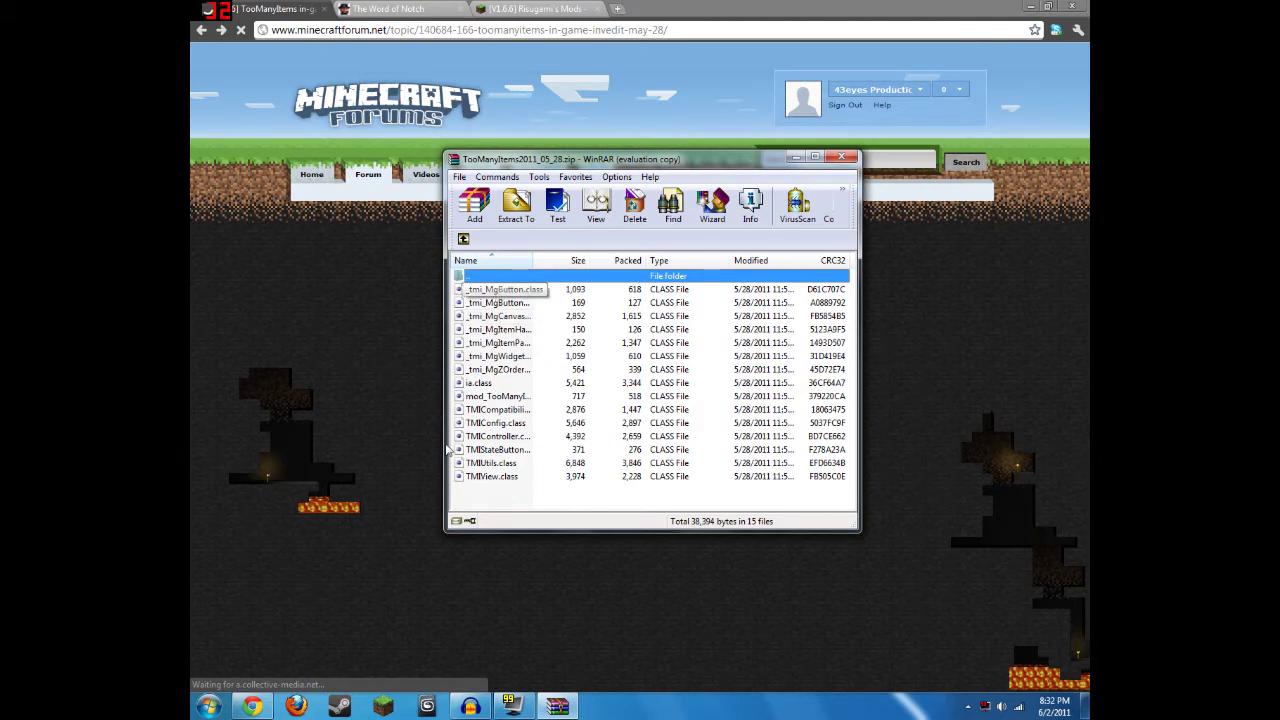
# Step: Review the class files in the TooManyItems archive and dock its window to the right half of the screen
pyautogui.moveTo(499, 485); pyautogui.dragTo(497, 290)
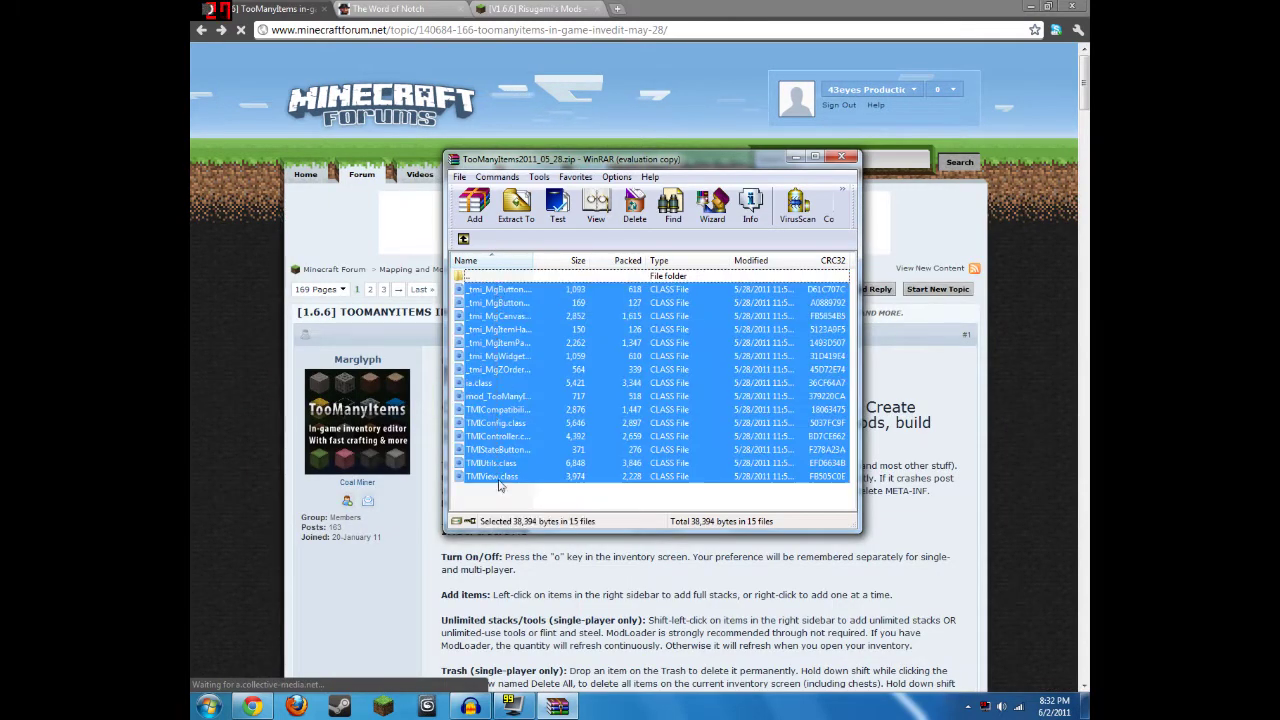
pyautogui.click(497, 492)
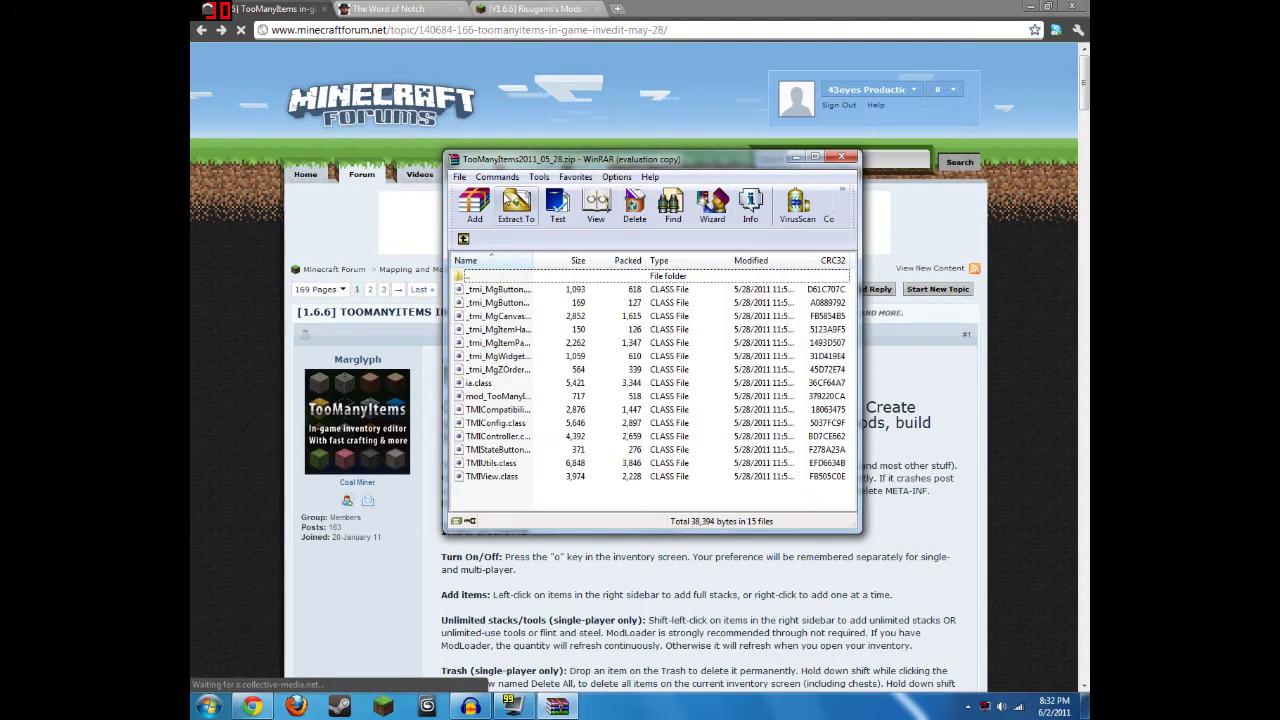
pyautogui.moveTo(566, 162); pyautogui.dragTo(558, 156)
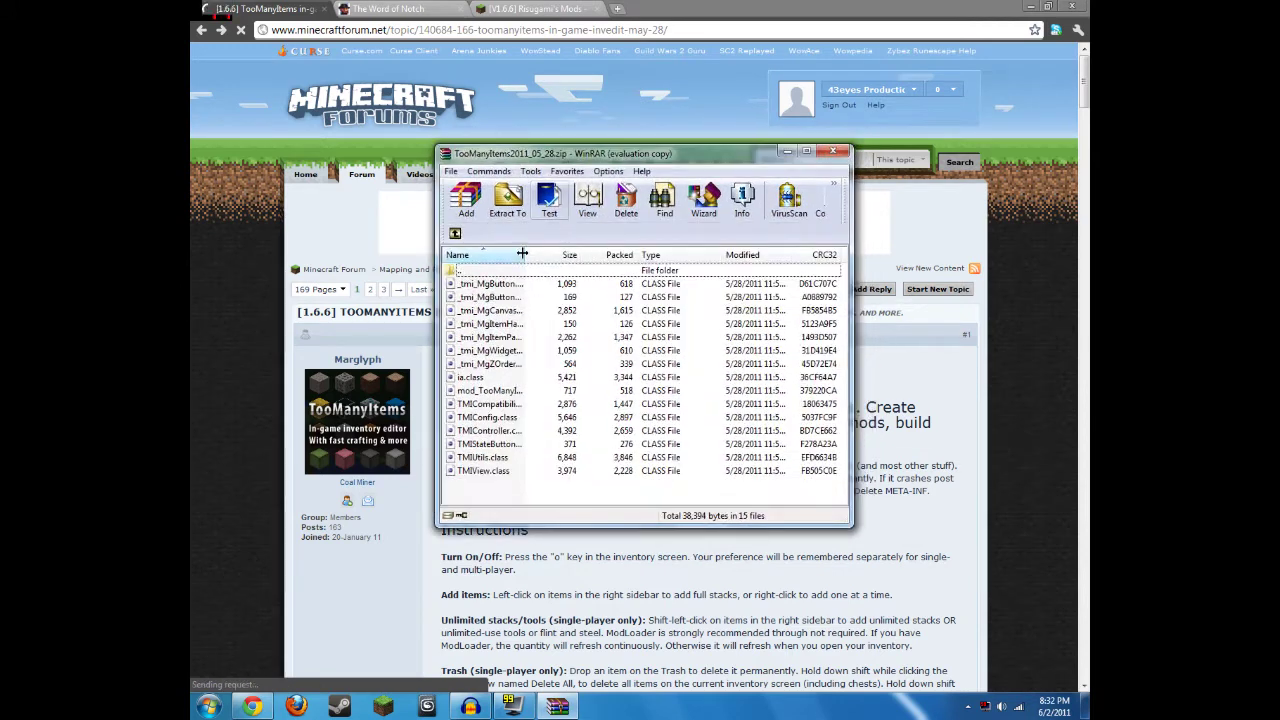
pyautogui.moveTo(477, 488); pyautogui.dragTo(503, 280)
pyautogui.click(490, 494)
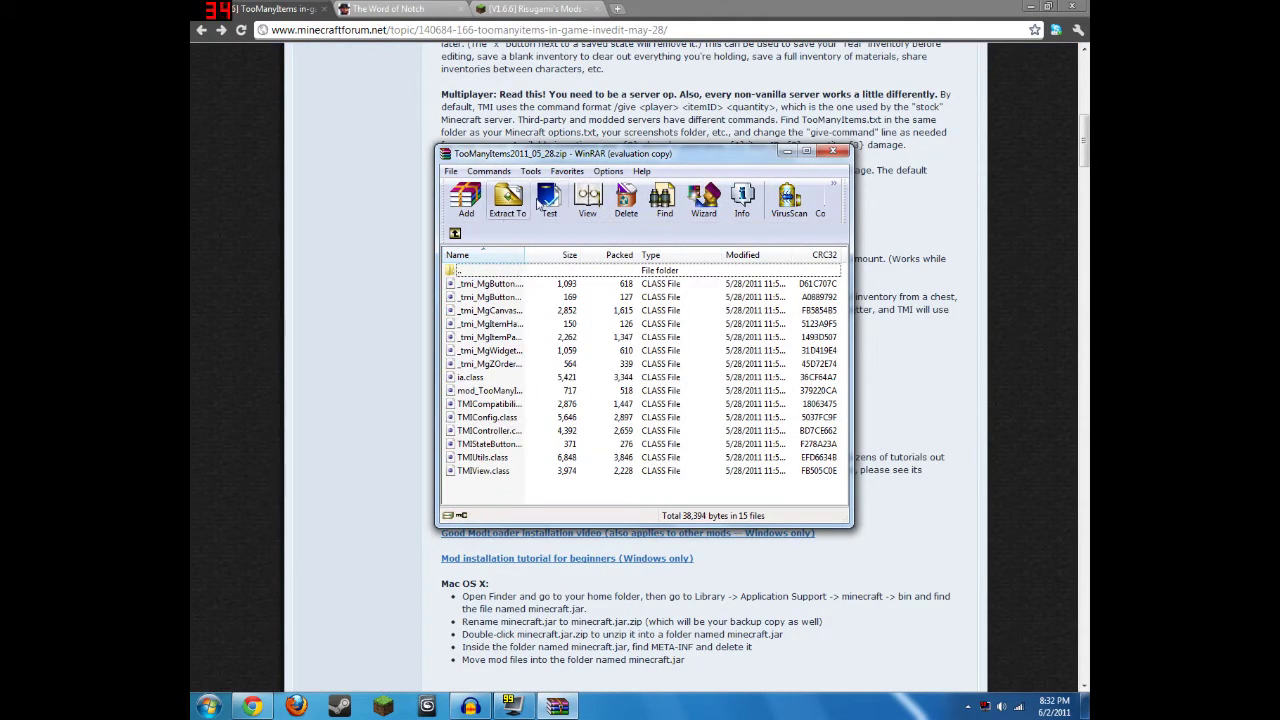
pyautogui.moveTo(598, 161); pyautogui.dragTo(1084, 212)
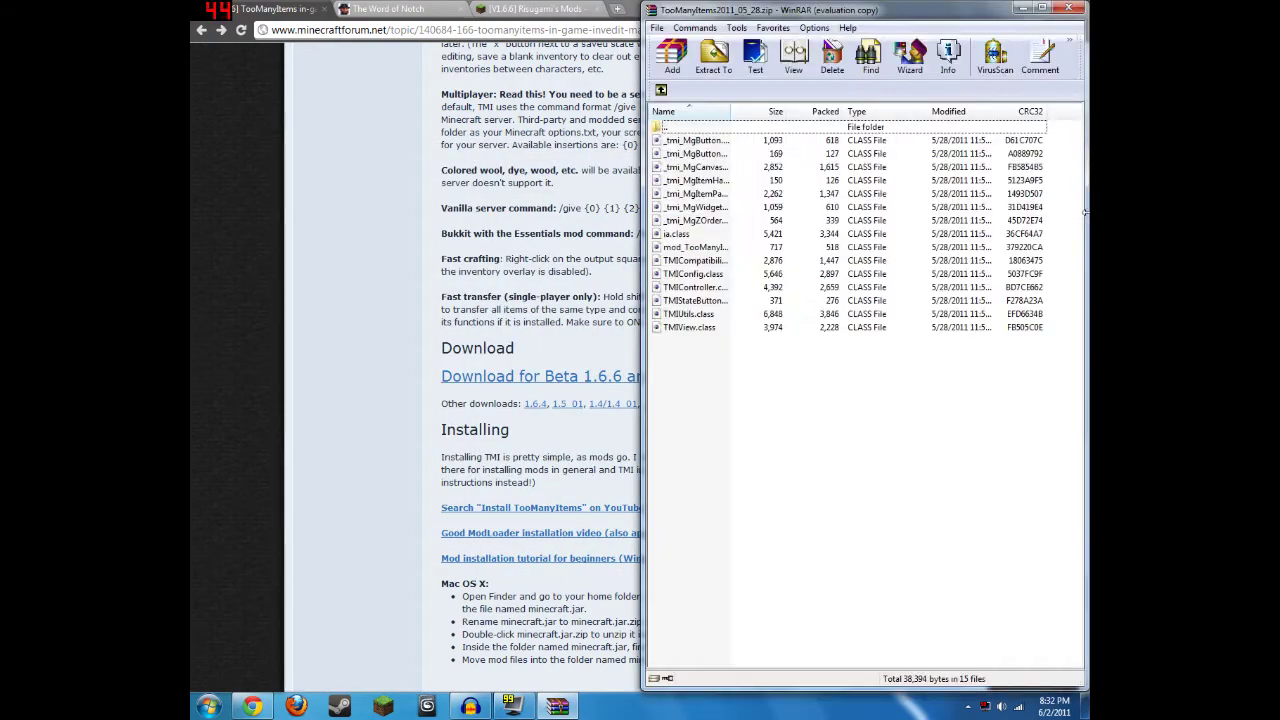
# Step: Open the %appdata% folder through the Windows Run dialog
pyautogui.click(196, 710)
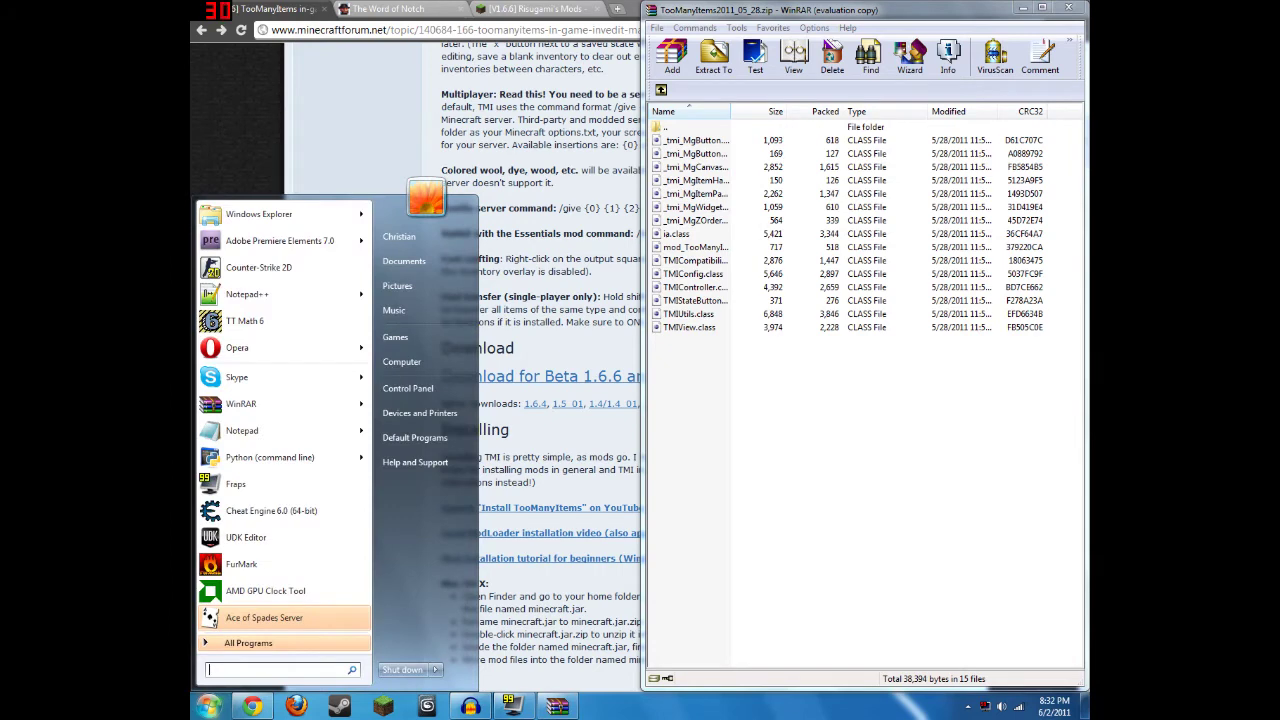
pyautogui.write('run')
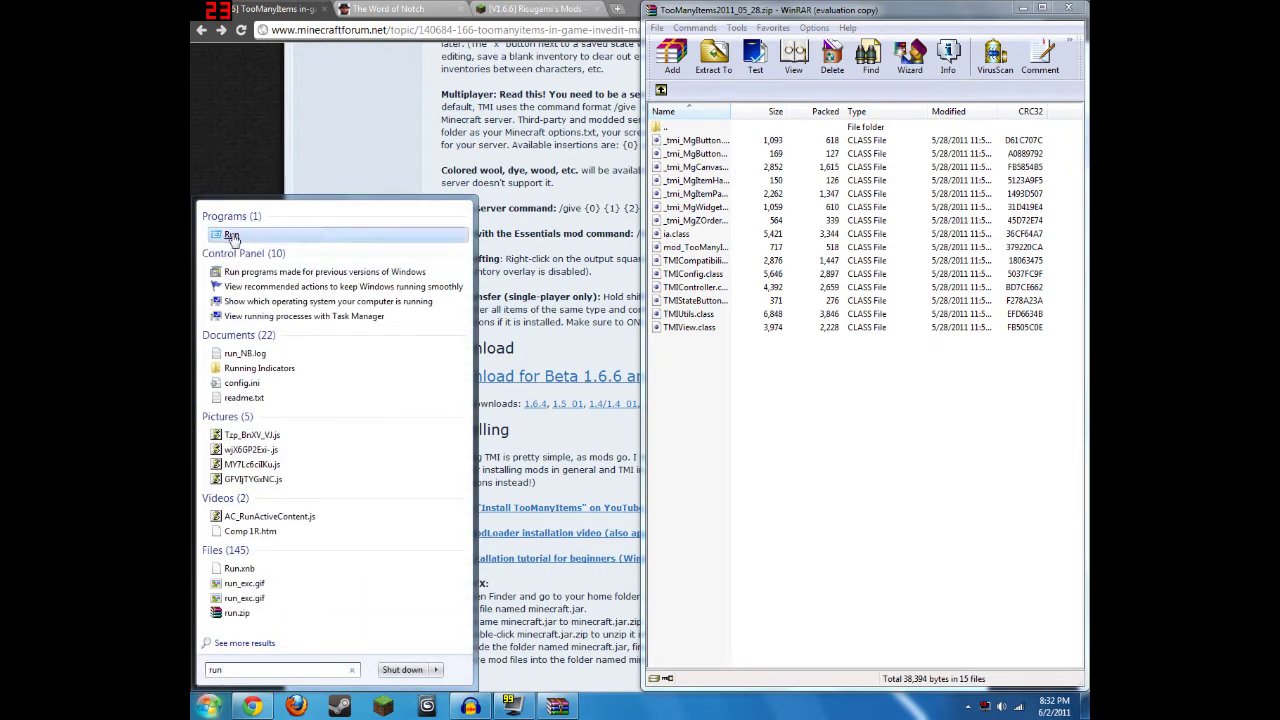
pyautogui.click(231, 236)
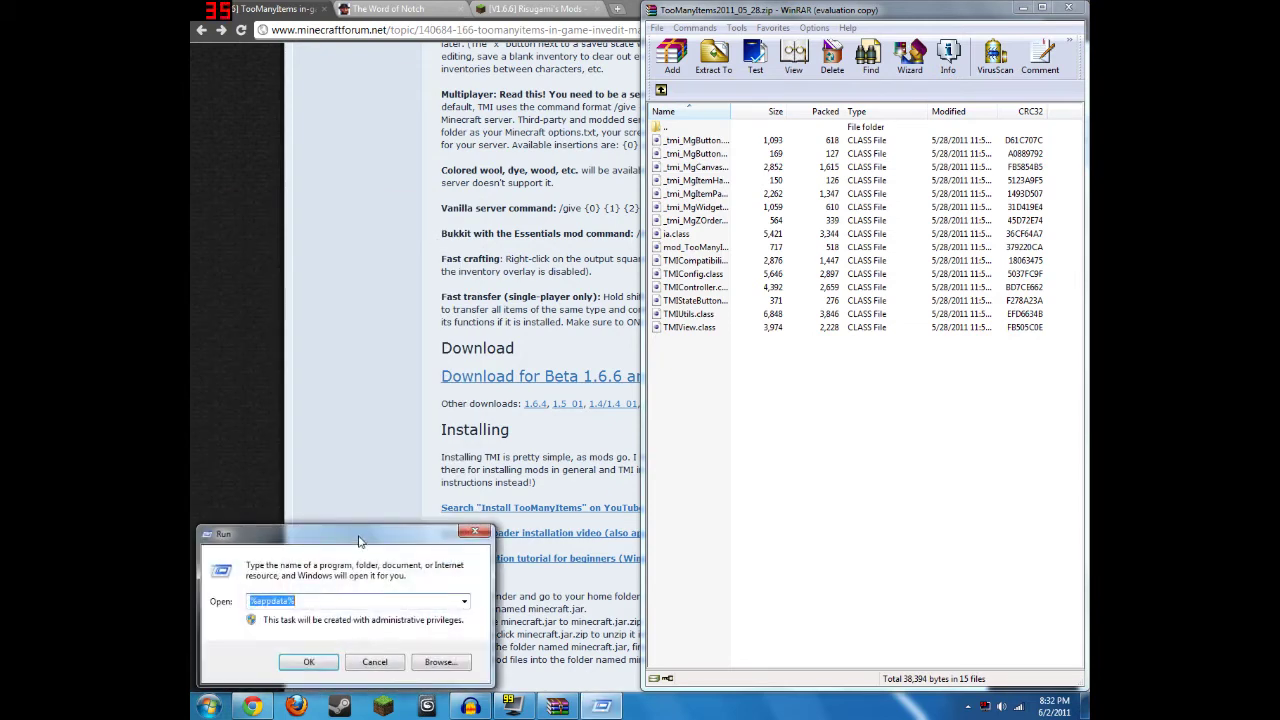
pyautogui.moveTo(360, 541); pyautogui.dragTo(491, 288)
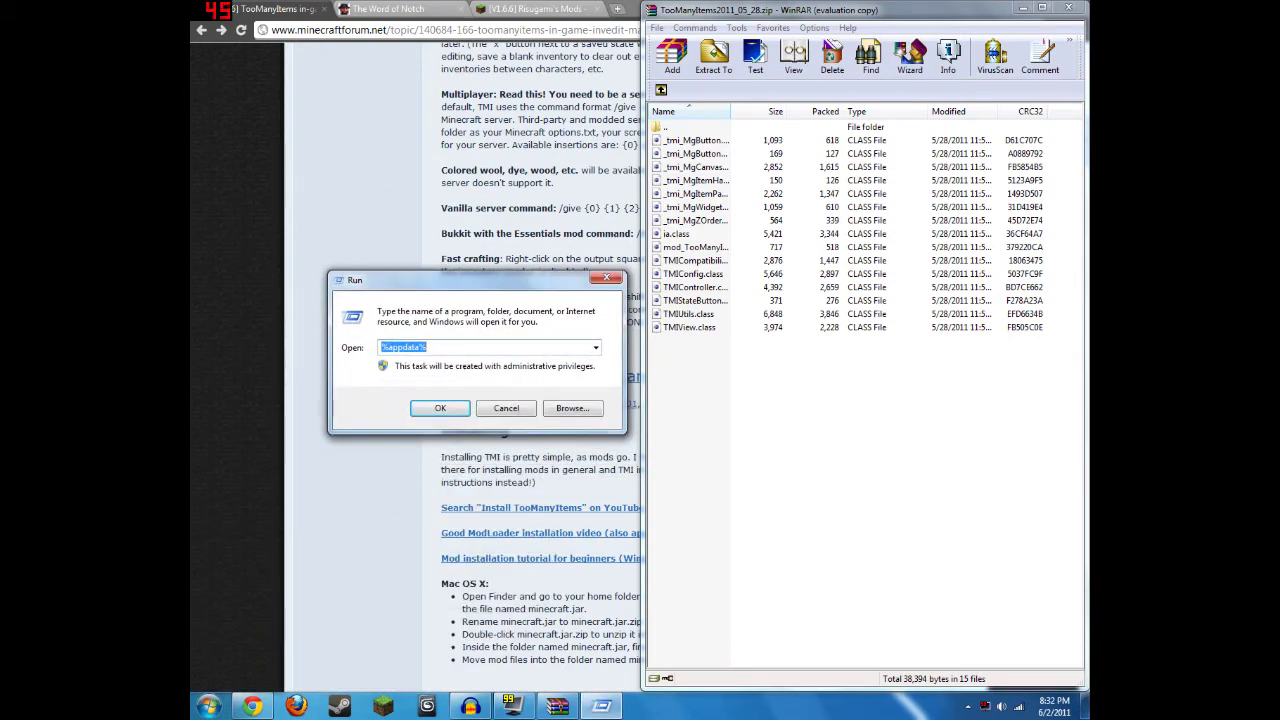
pyautogui.moveTo(426, 347); pyautogui.dragTo(391, 347)
pyautogui.click(437, 410)
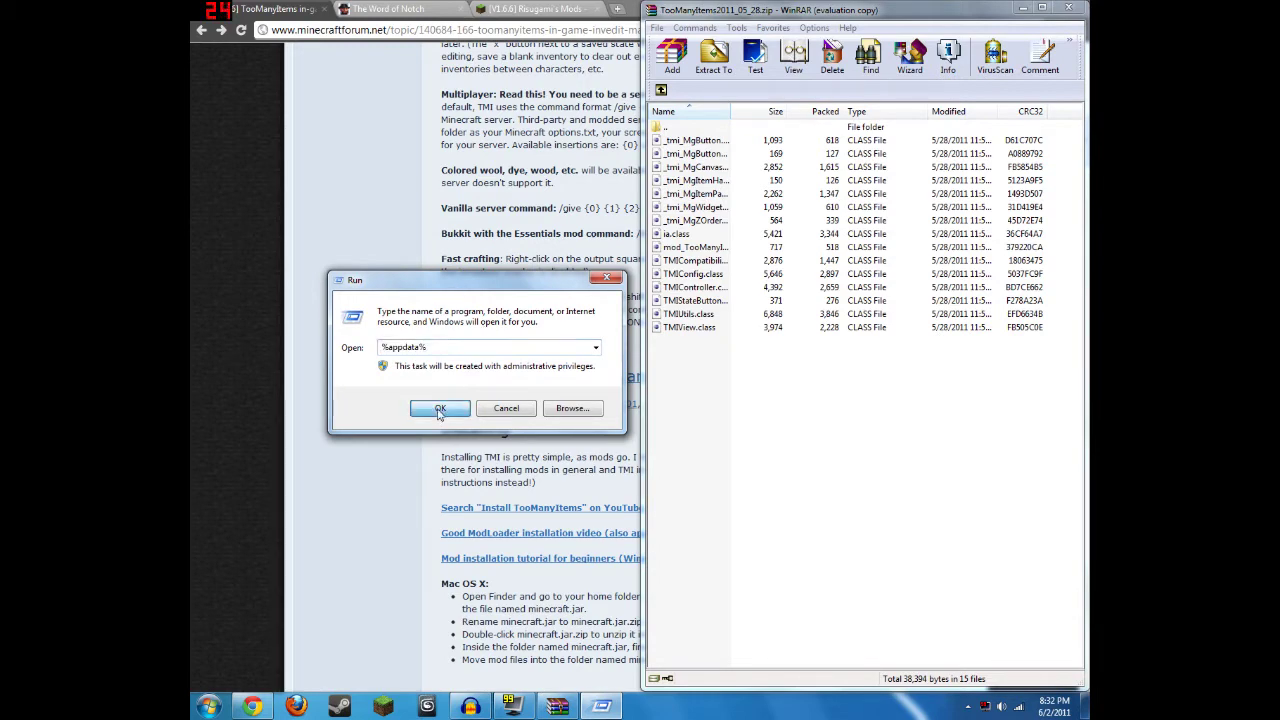
# Step: Open the bin folder inside .minecraft in the Roaming folder
pyautogui.moveTo(636, 268); pyautogui.dragTo(504, 162)
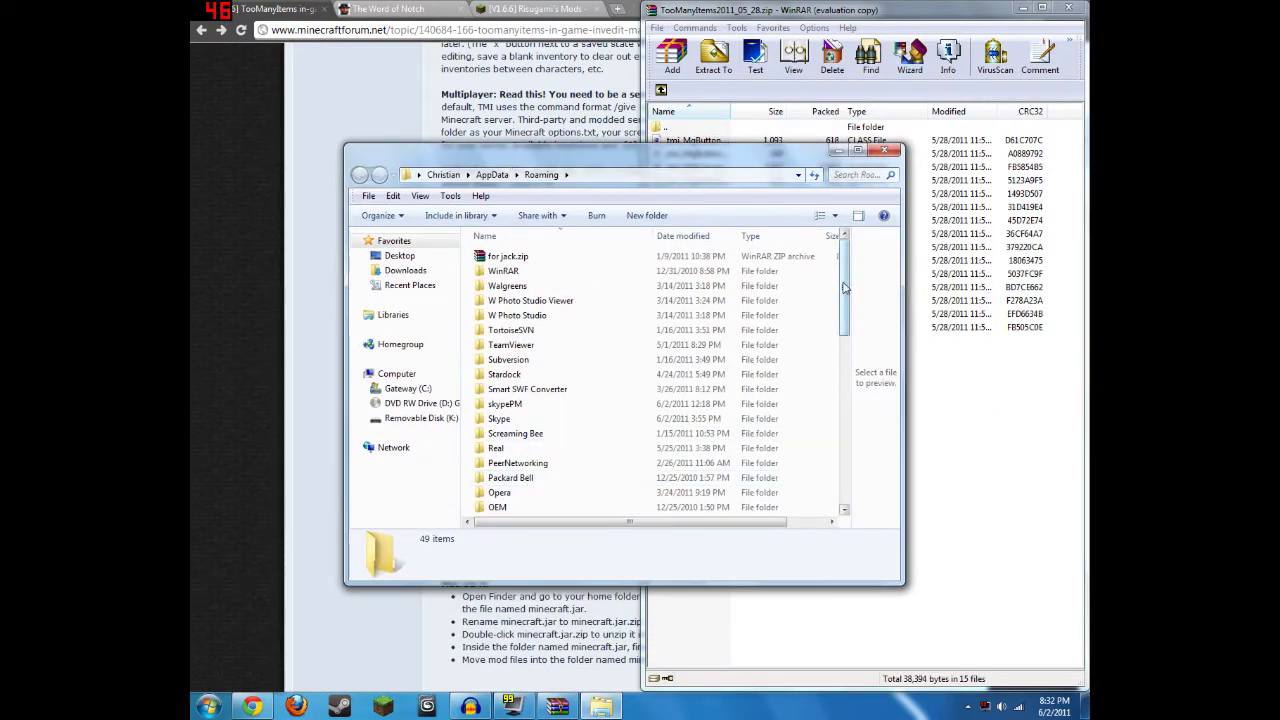
pyautogui.moveTo(844, 290); pyautogui.dragTo(844, 455)
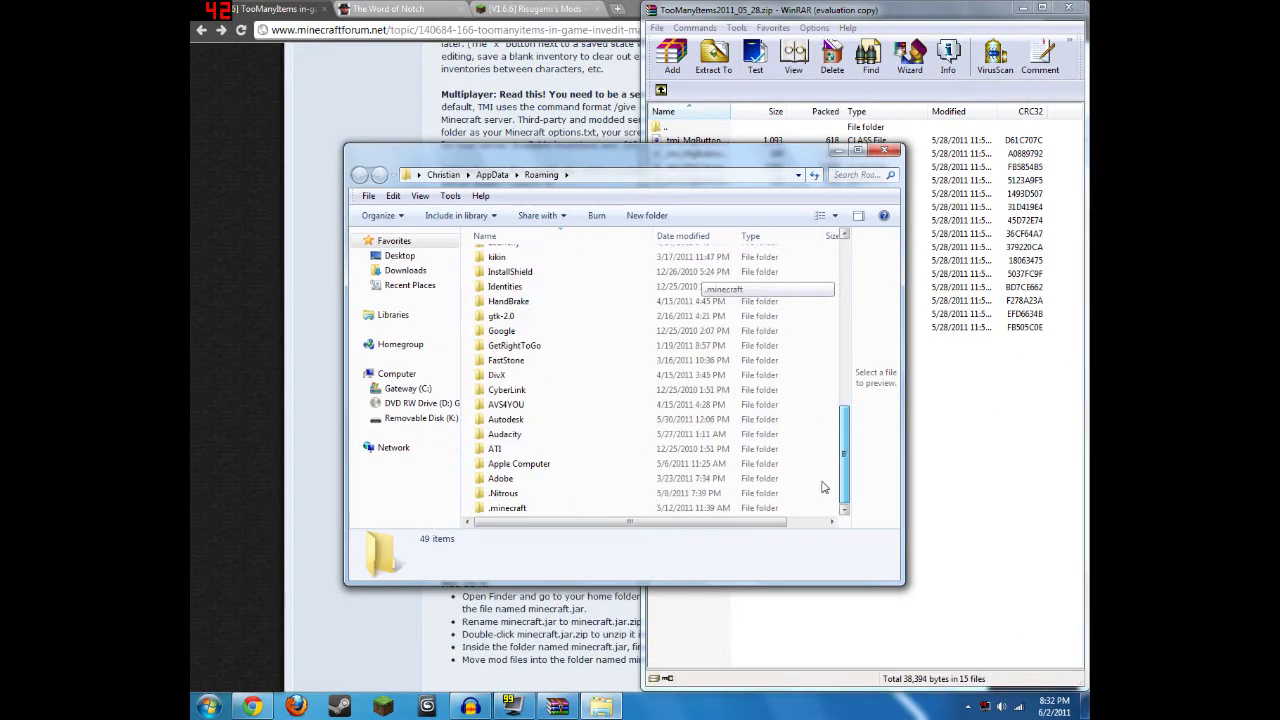
pyautogui.click(530, 512)
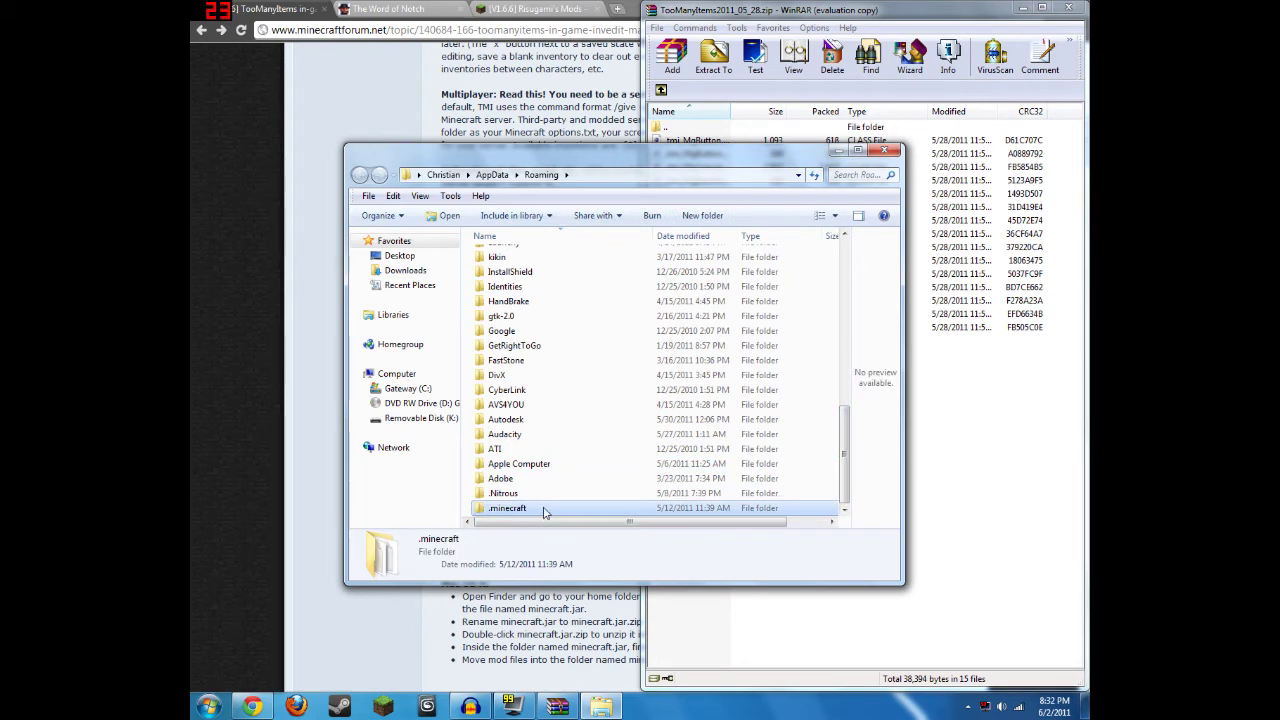
pyautogui.doubleClick(530, 510)
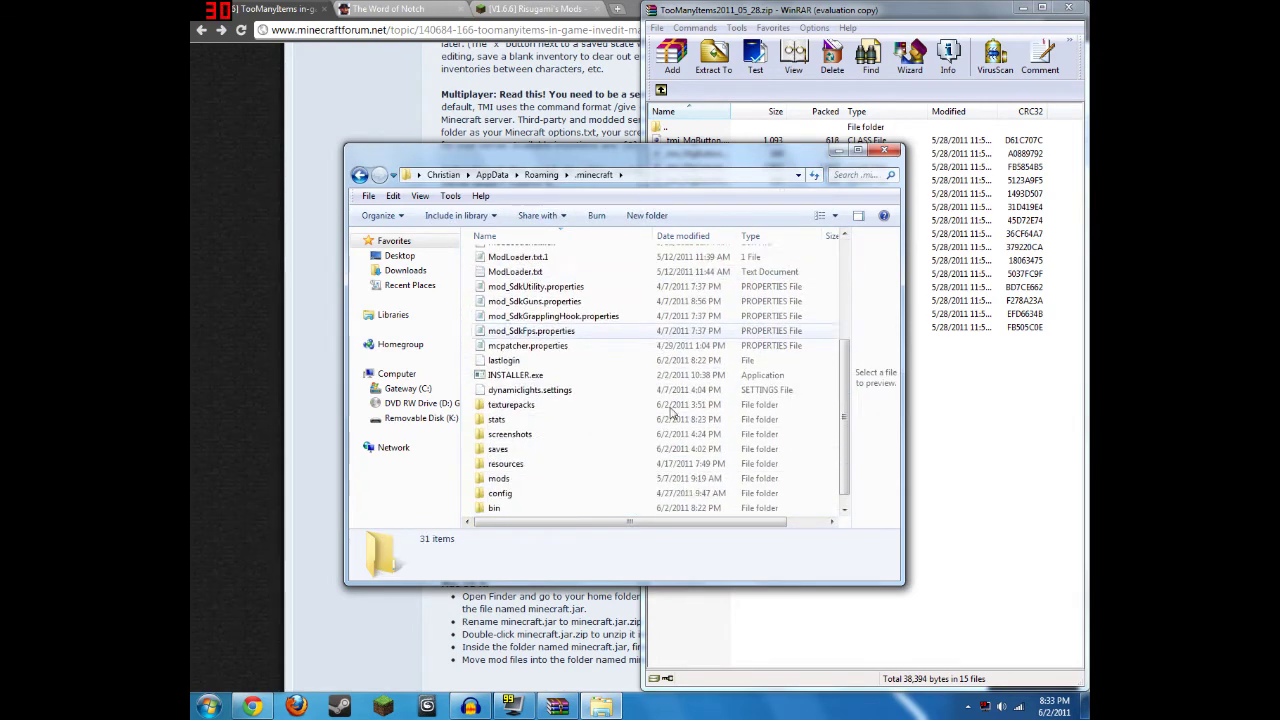
pyautogui.doubleClick(508, 494)
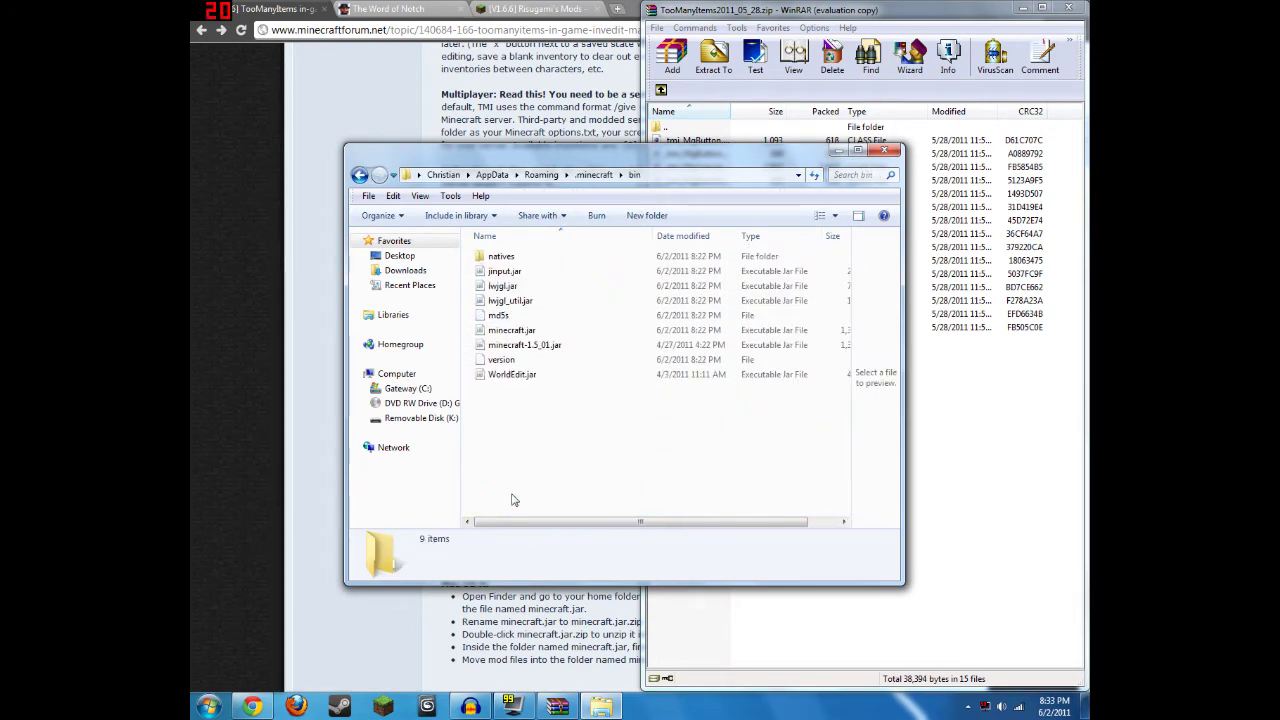
# Step: Open minecraft.jar with WinRAR, dock it beside the TooManyItems archive and minimize the Explorer window
pyautogui.rightClick(515, 330)
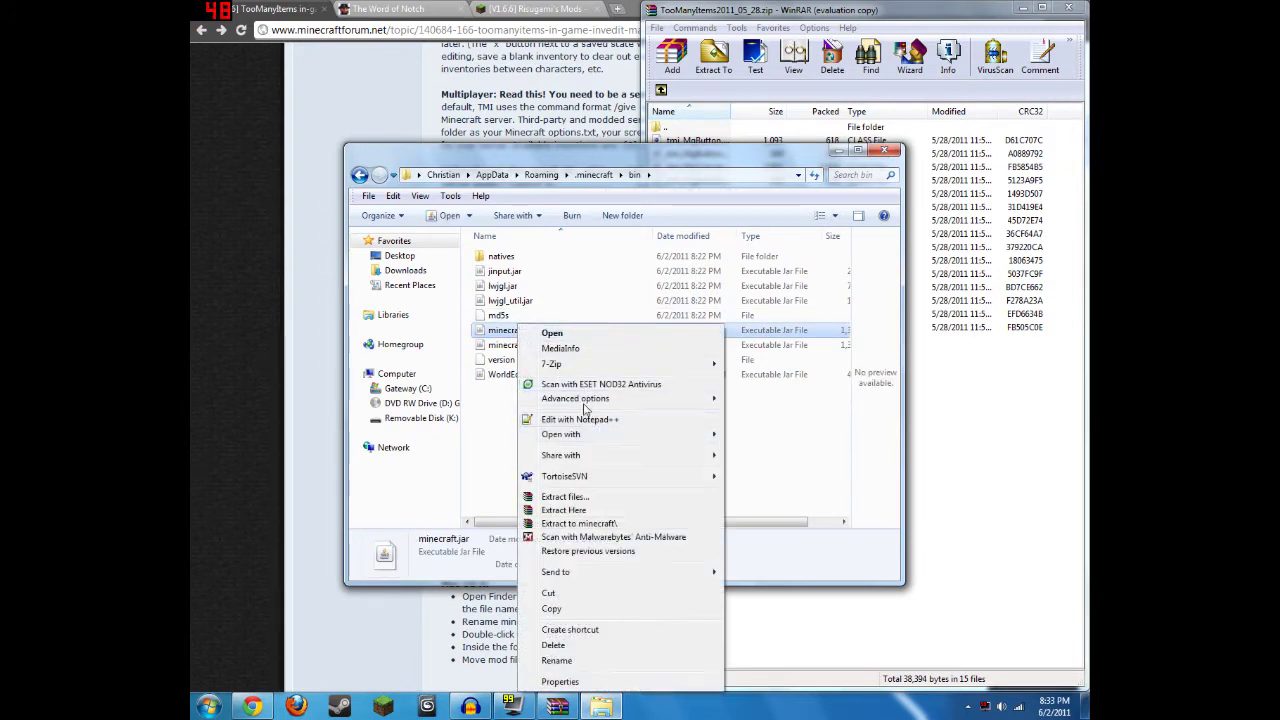
pyautogui.moveTo(595, 437)
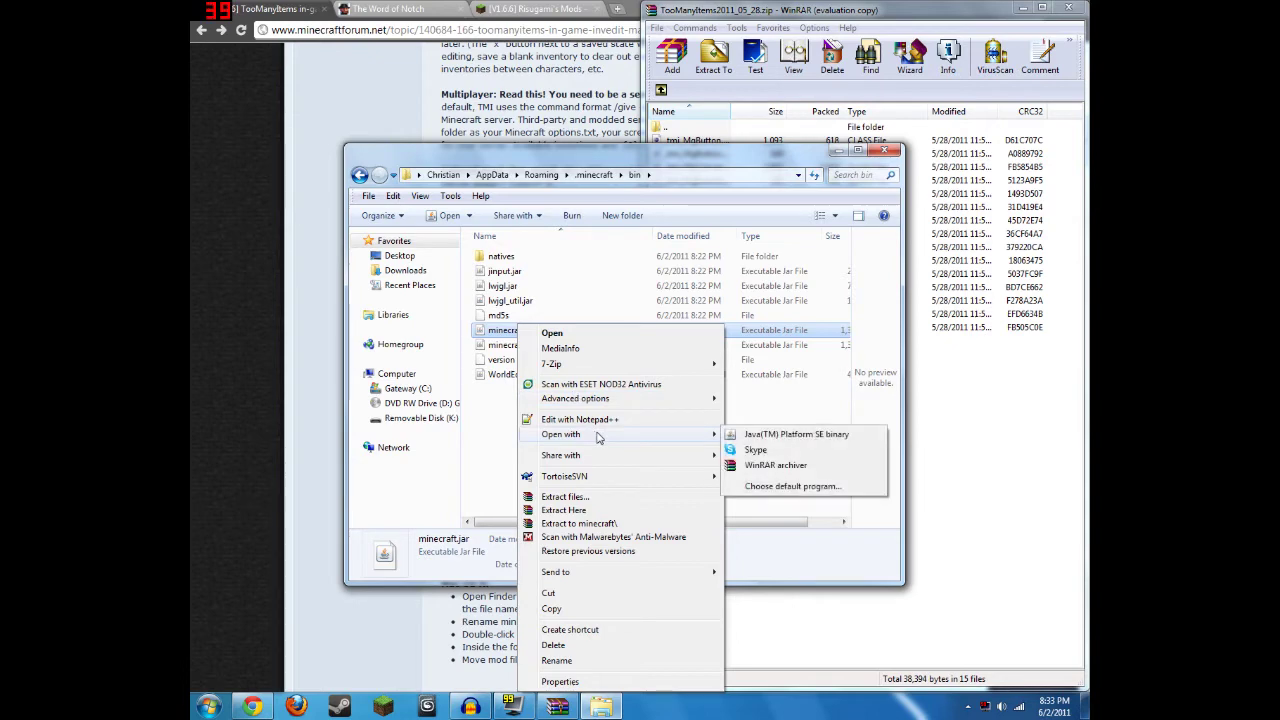
pyautogui.click(784, 467)
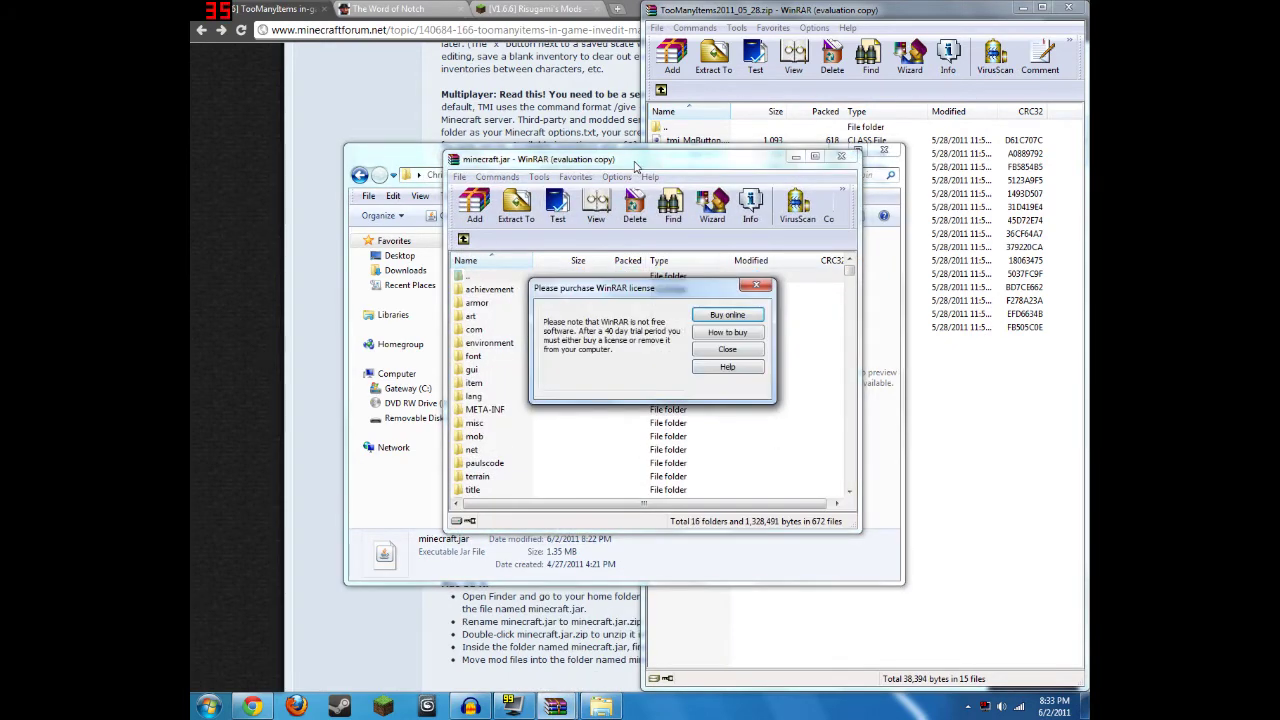
pyautogui.click(726, 362)
pyautogui.moveTo(702, 163); pyautogui.dragTo(195, 200)
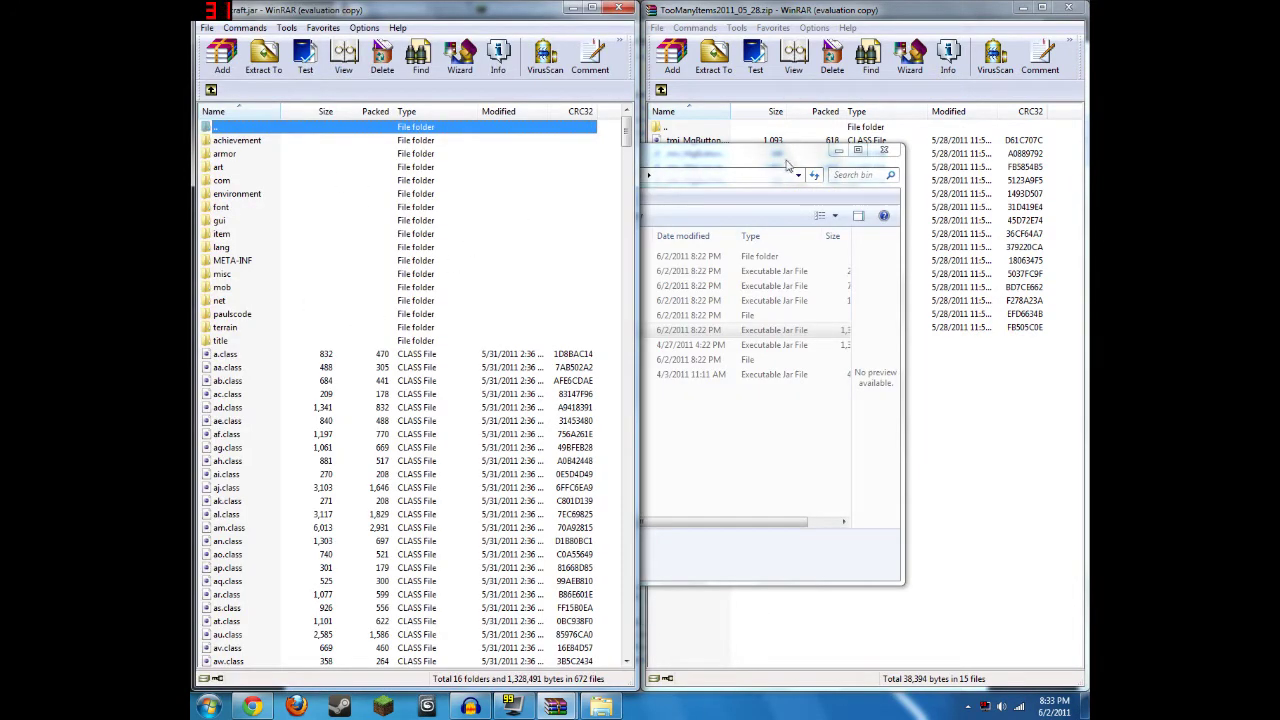
pyautogui.click(839, 151)
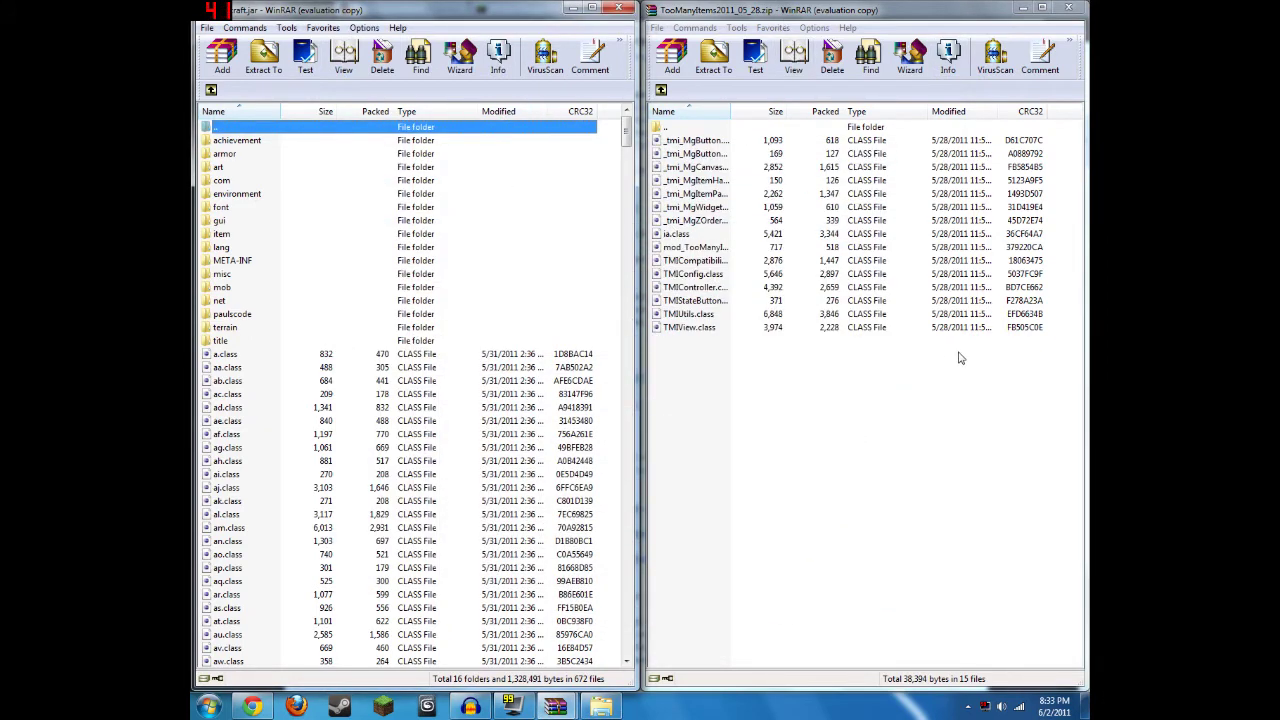
# Step: Delete the META-INF folder from minecraft.jar and switch to the TooManyItems archive window
pyautogui.click(242, 262)
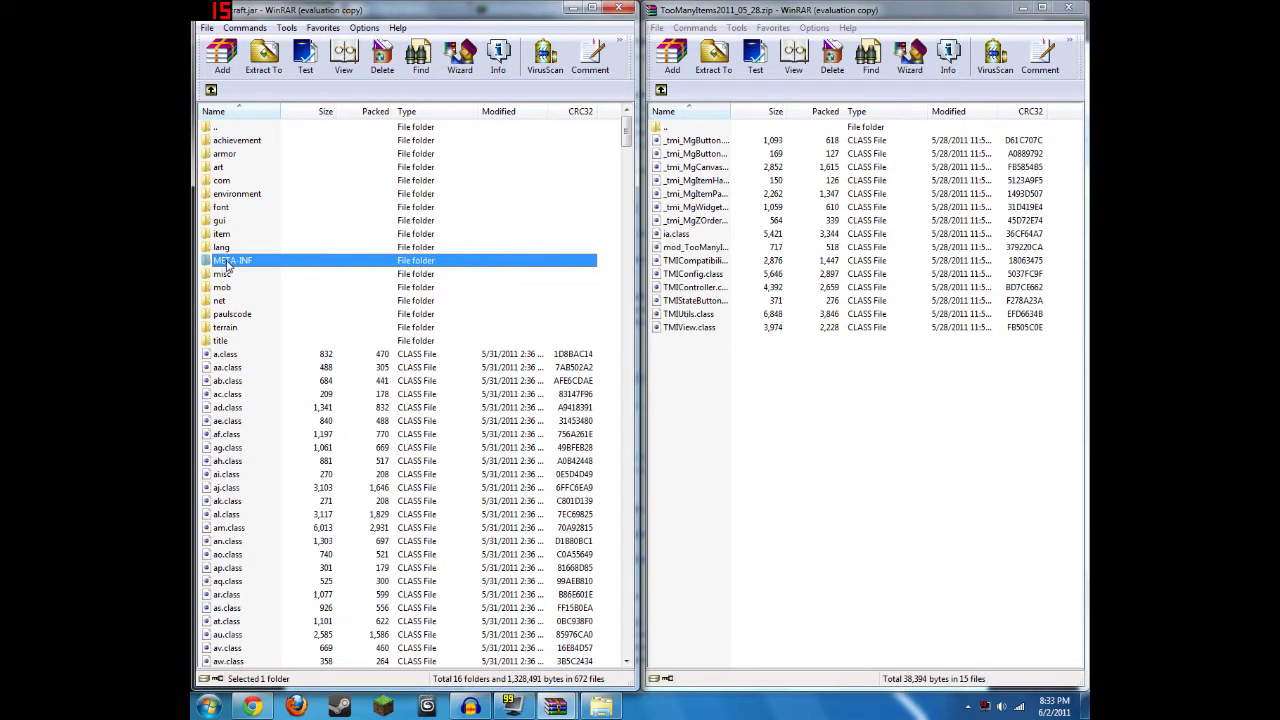
pyautogui.press('Delete')
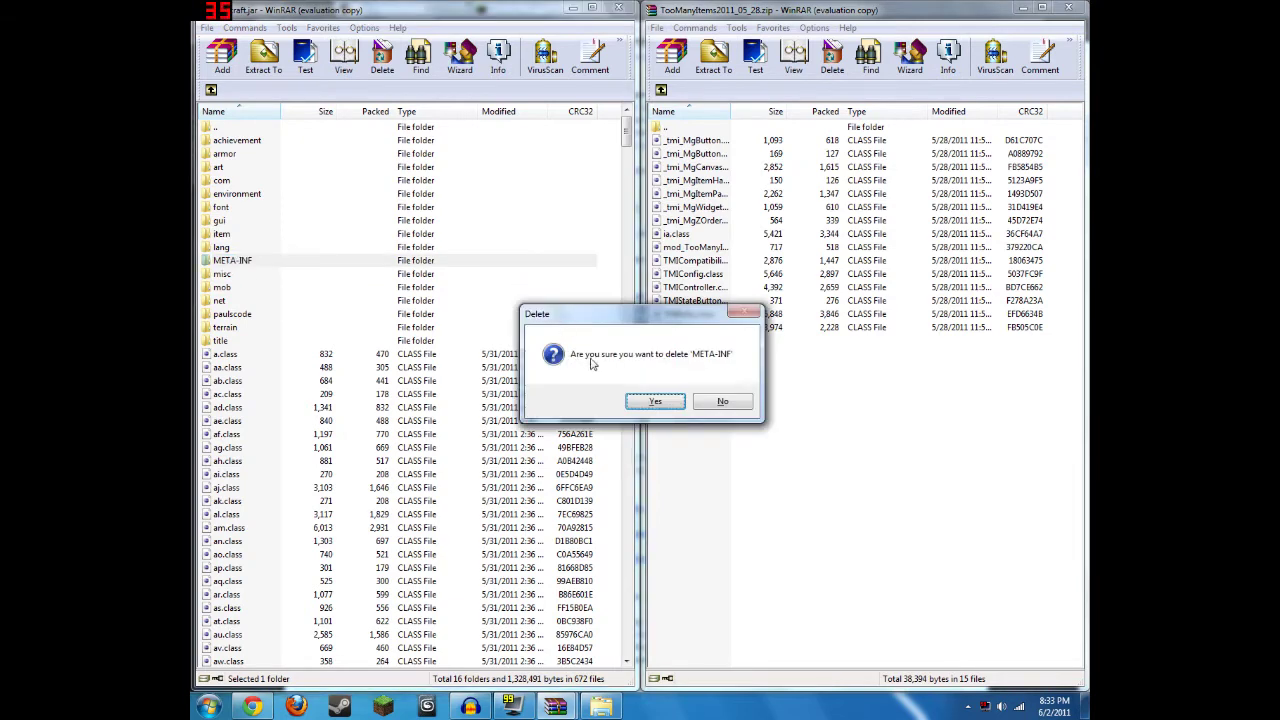
pyautogui.click(652, 402)
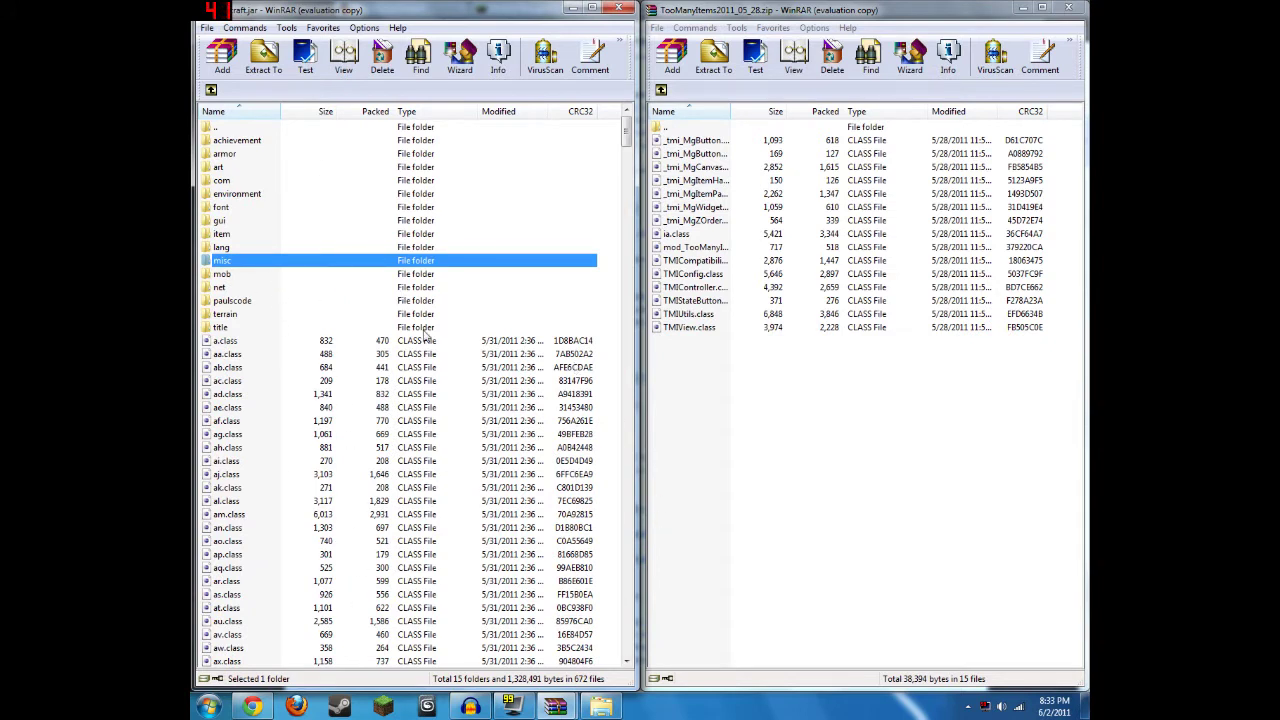
pyautogui.click(750, 443)
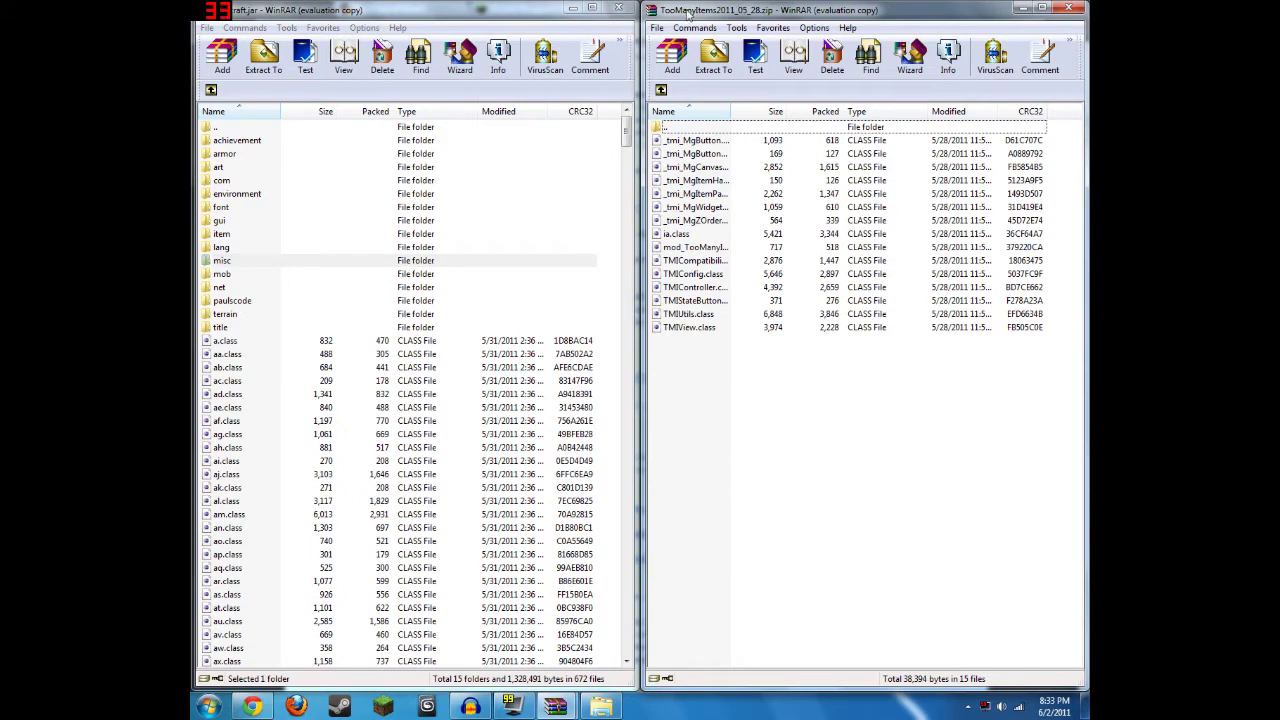
# Step: Add all TooManyItems class files to minecraft.jar with the default archive parameters, and minimize both archive windows
pyautogui.moveTo(698, 448); pyautogui.dragTo(709, 142)
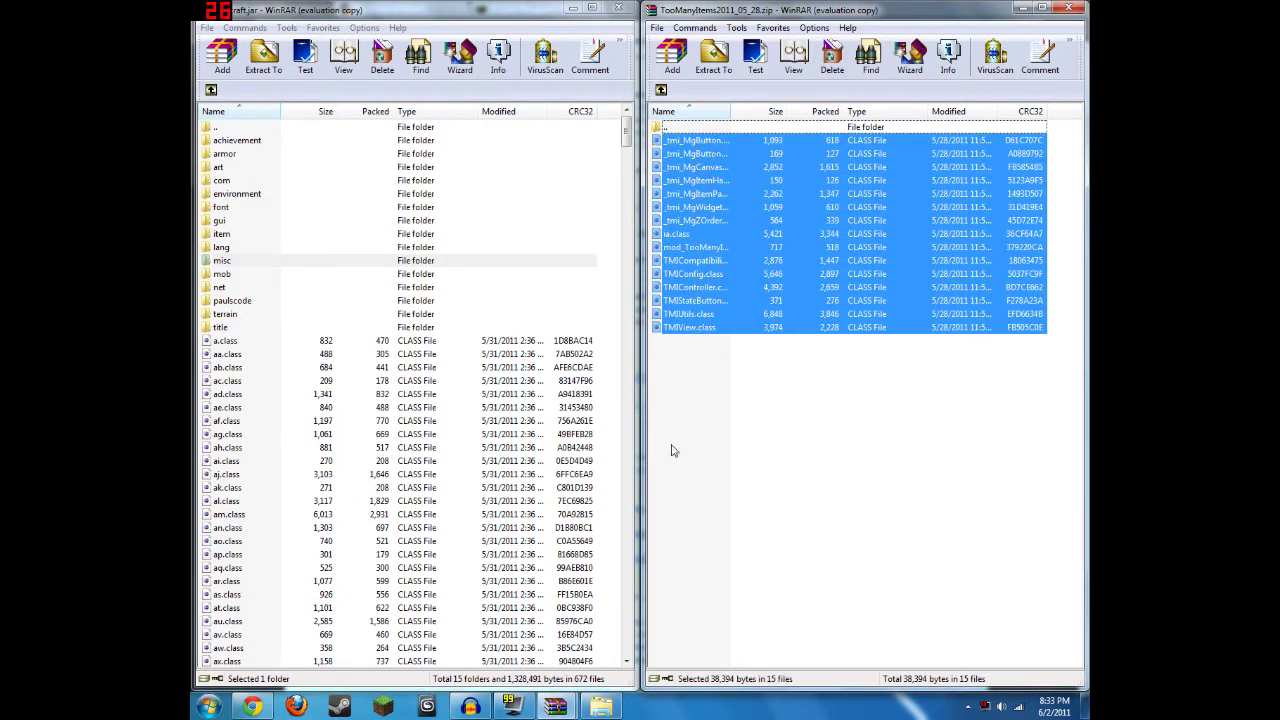
pyautogui.moveTo(712, 207); pyautogui.dragTo(404, 307)
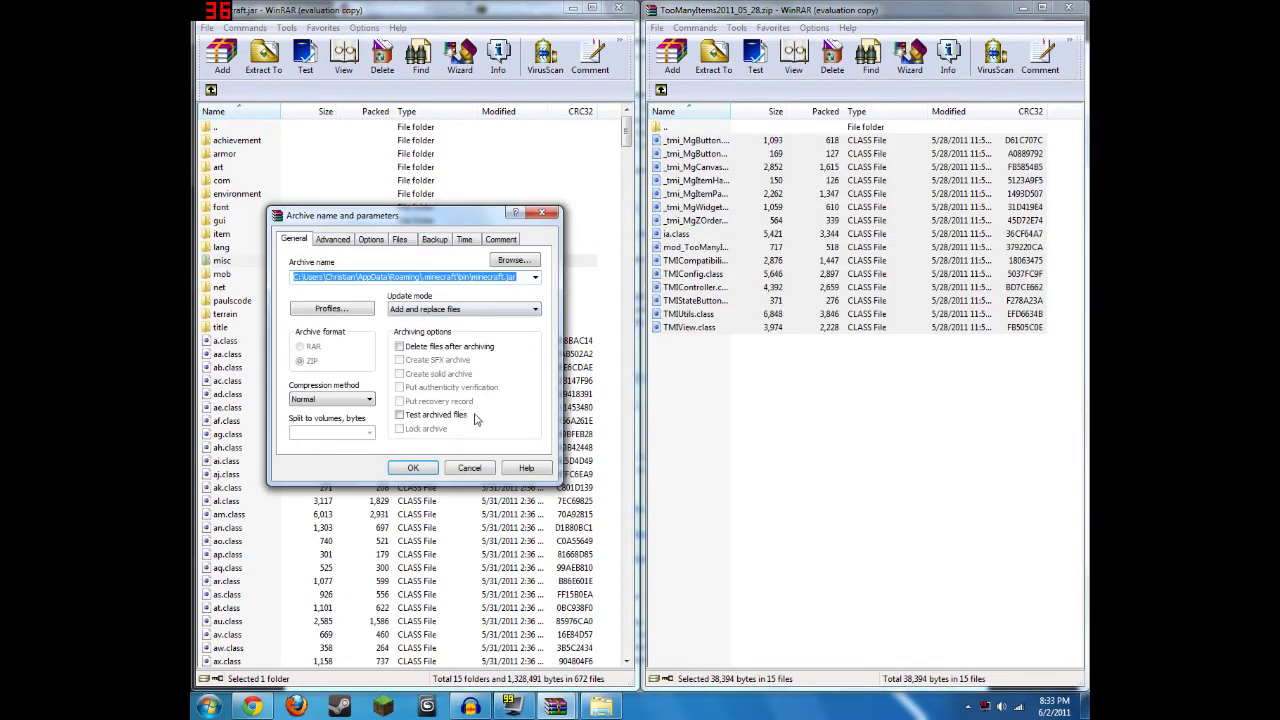
pyautogui.click(413, 468)
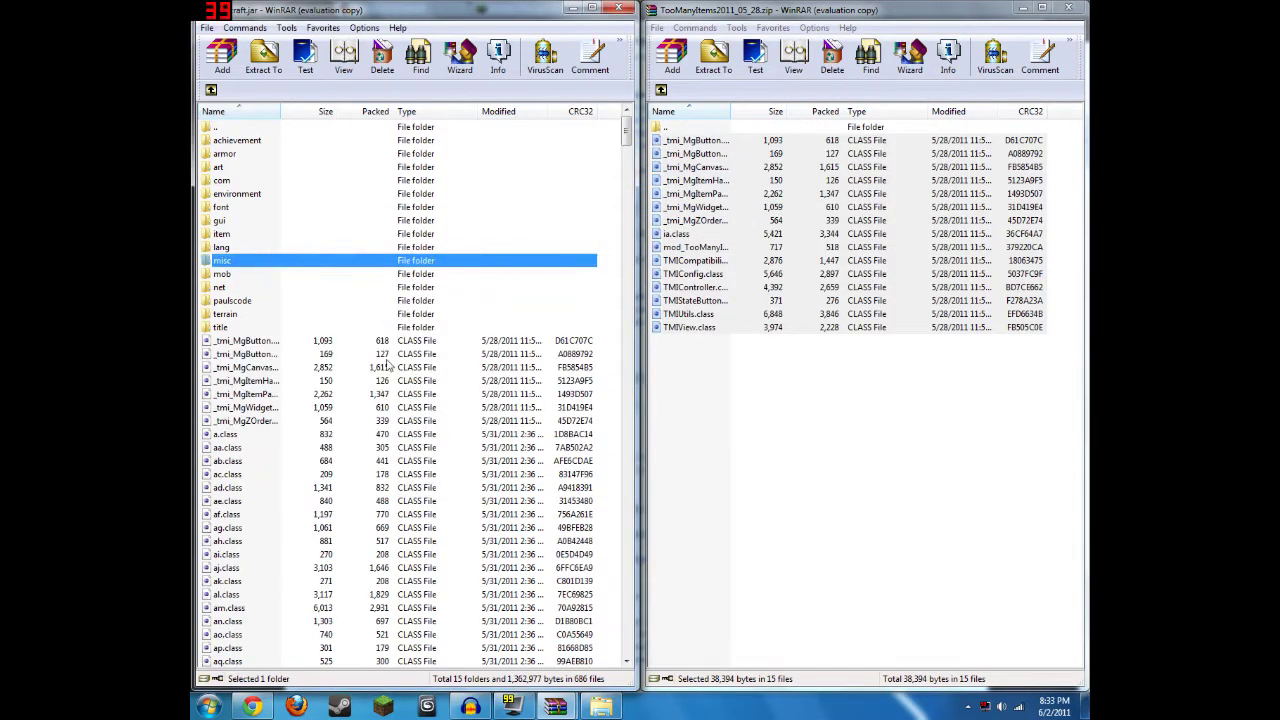
pyautogui.moveTo(620, 127); pyautogui.dragTo(589, 118)
pyautogui.click(574, 10)
pyautogui.click(1022, 8)
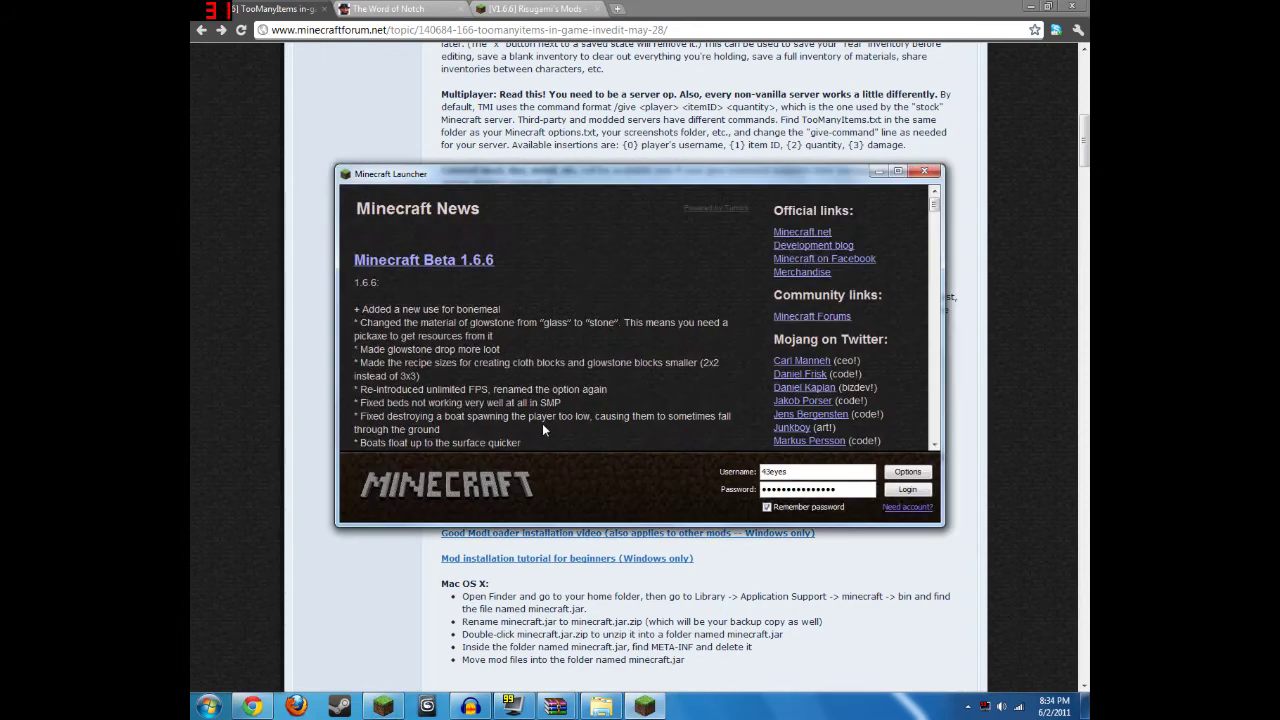
# Step: Maximize the Minecraft Launcher and log in with the remembered credentials
pyautogui.moveTo(795, 188); pyautogui.dragTo(800, 0)
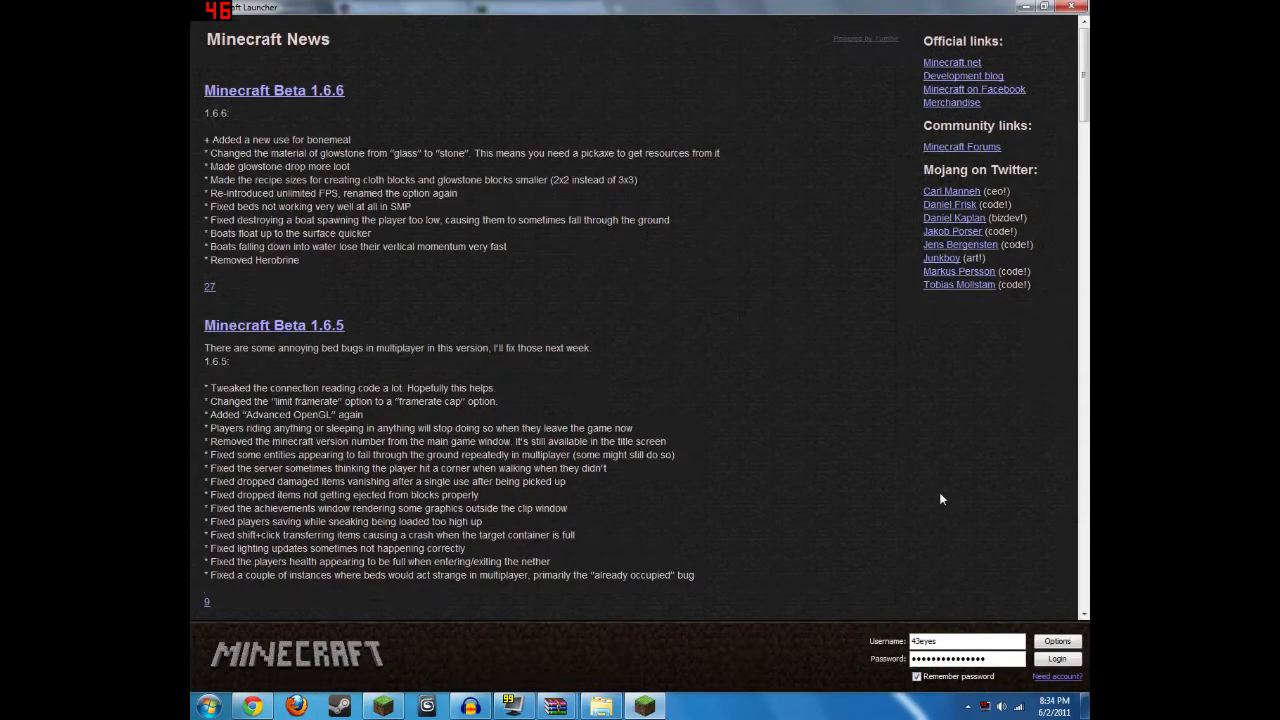
pyautogui.click(1052, 659)
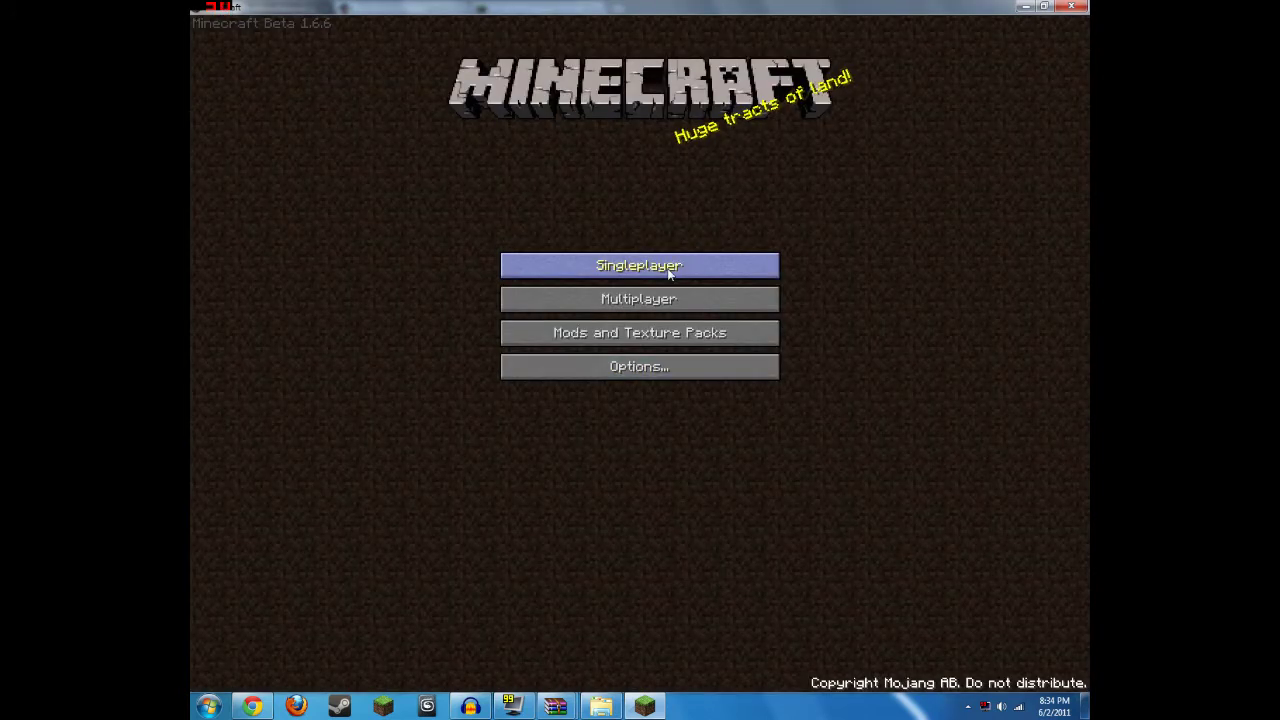
# Step: Load the FRIEDEGGZ singleplayer world and respawn the character
pyautogui.click(665, 267)
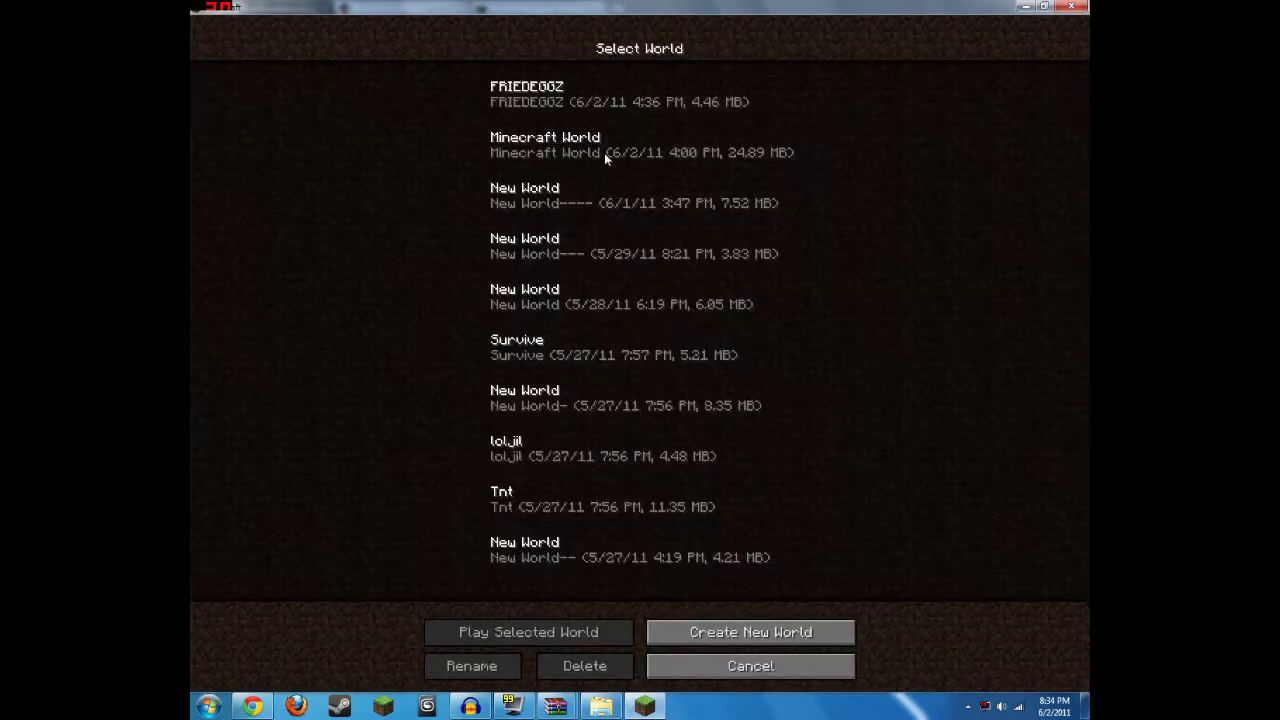
pyautogui.doubleClick(590, 110)
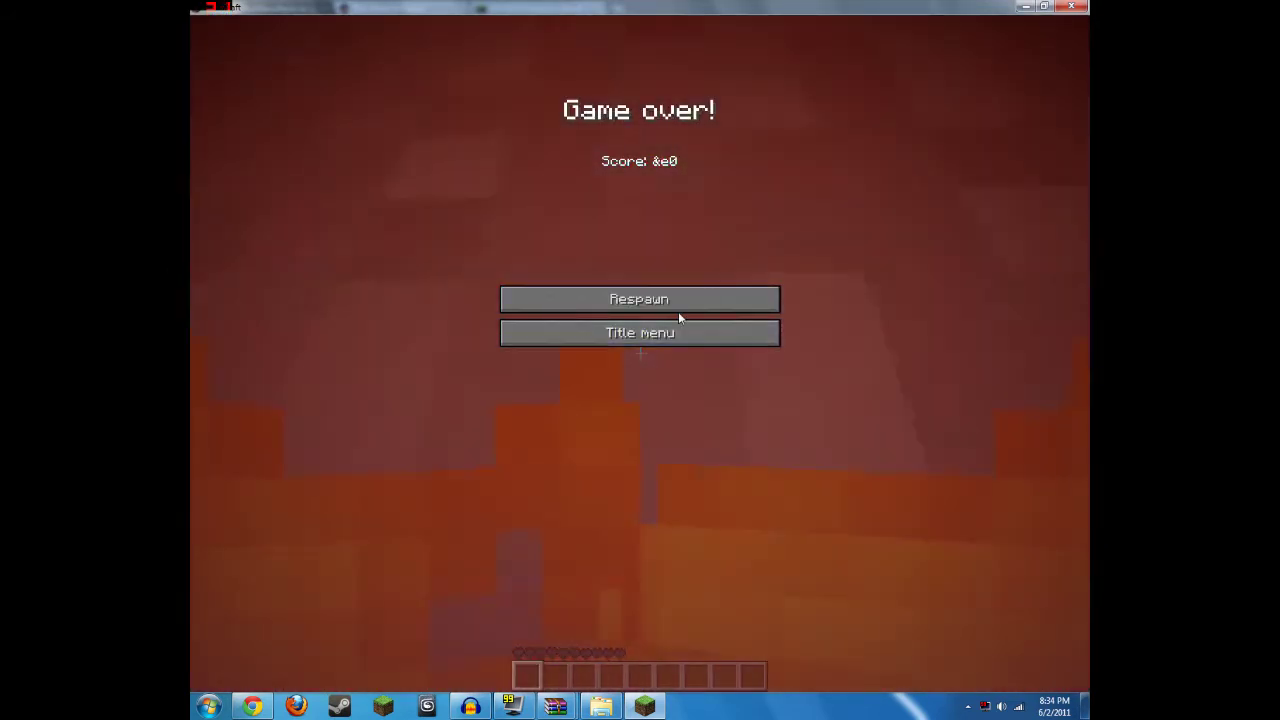
pyautogui.click(678, 305)
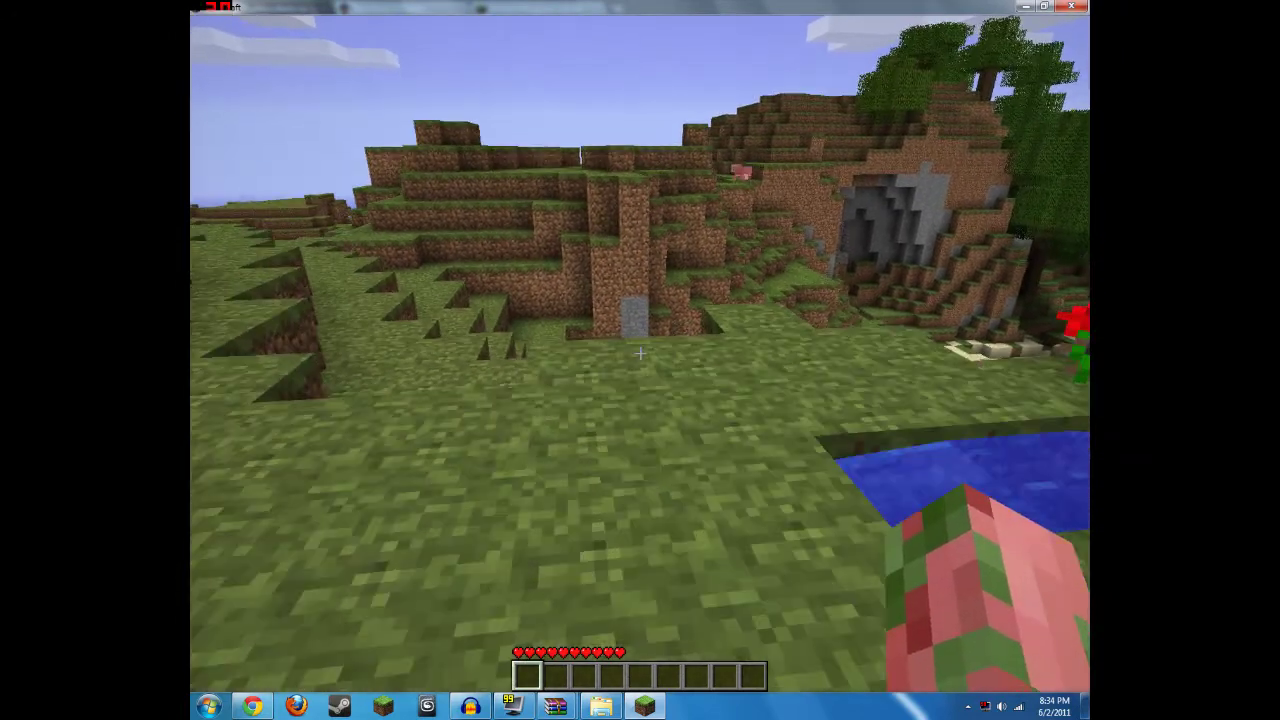
# Step: Open the inventory to check the TooManyItems item list, toggle its overlay repeatedly, and close the inventory
pyautogui.press('e')
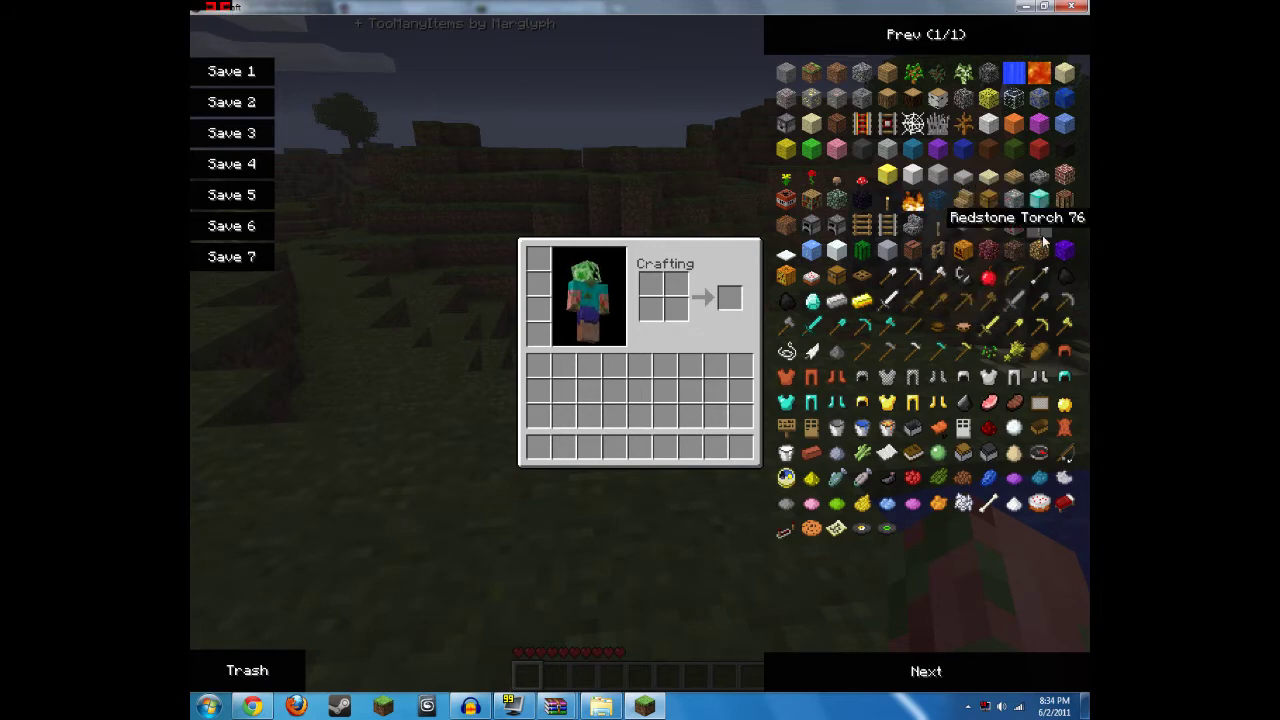
pyautogui.press('o')
pyautogui.press('o')
pyautogui.press('o')
pyautogui.press('o')
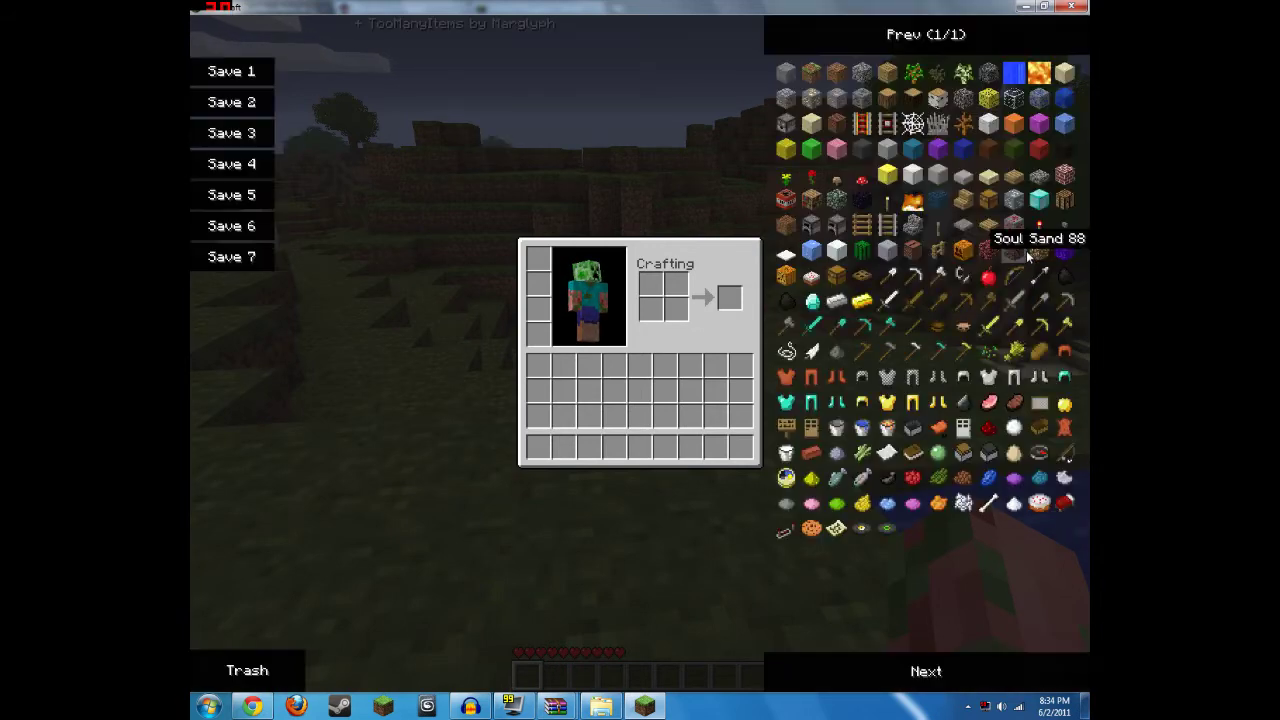
pyautogui.press('o')
pyautogui.press('o')
pyautogui.press('o')
pyautogui.press('o')
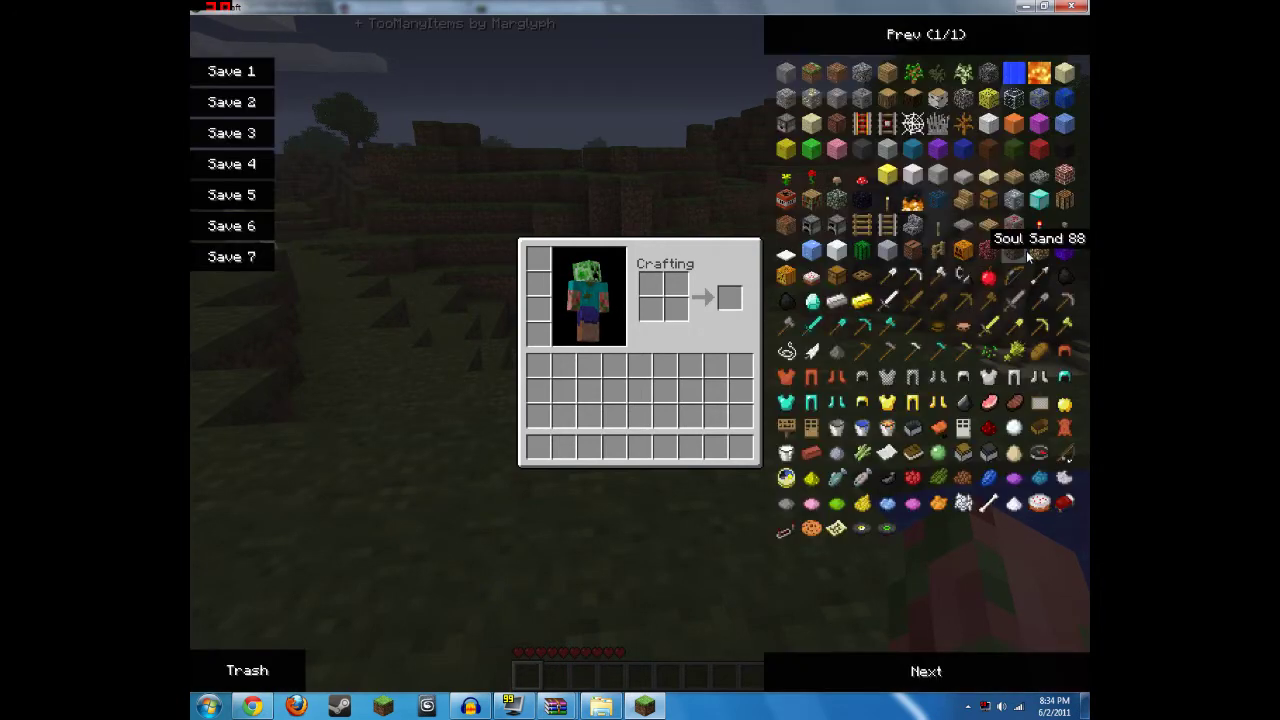
pyautogui.press('e')
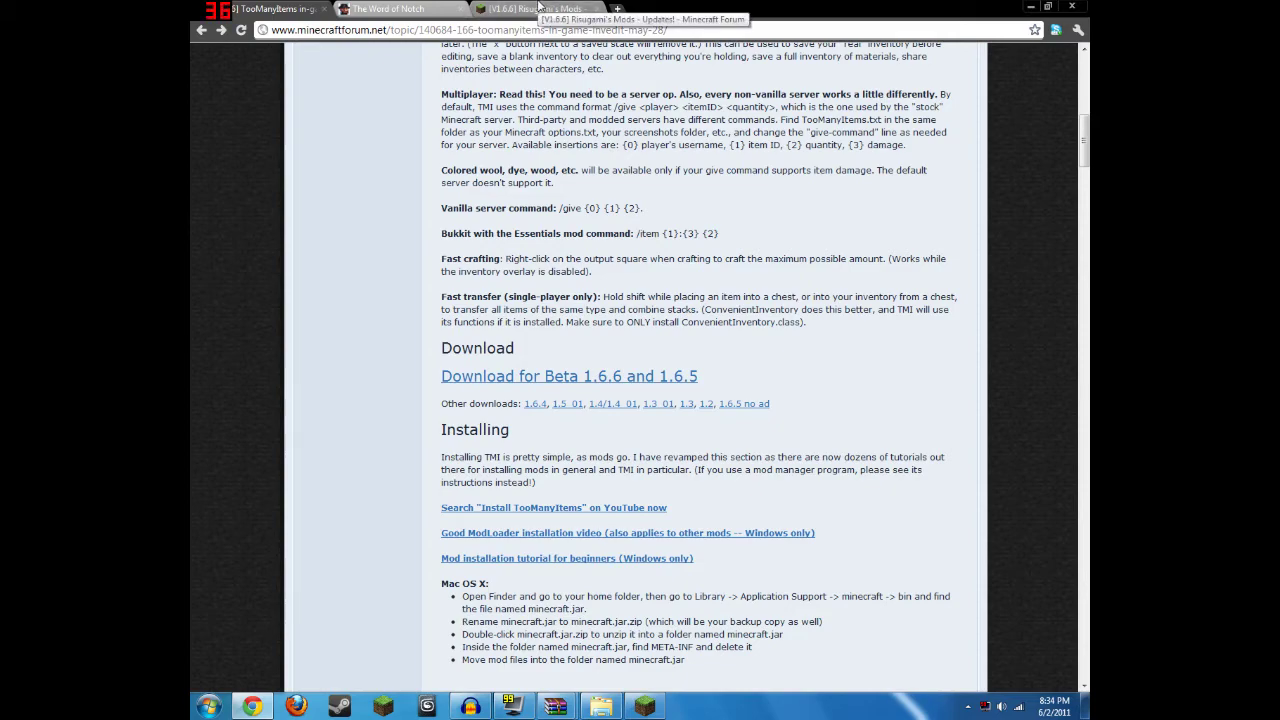
# Step: In the browser, examine Risugami's Mods forum thread, looking through ModLoader and the other mods with their download links
pyautogui.click(538, 8)
pyautogui.scroll(10, 780, 279)
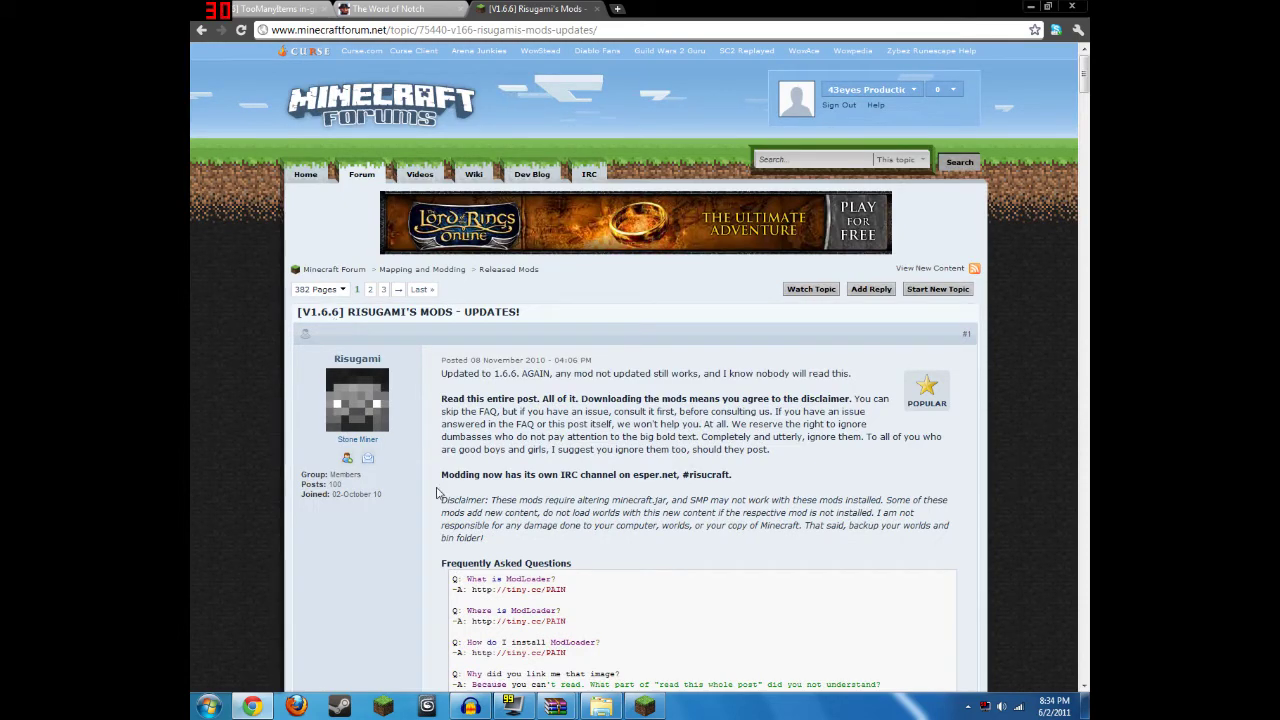
pyautogui.scroll(-3, 640, 400)
pyautogui.scroll(-15, 563, 519)
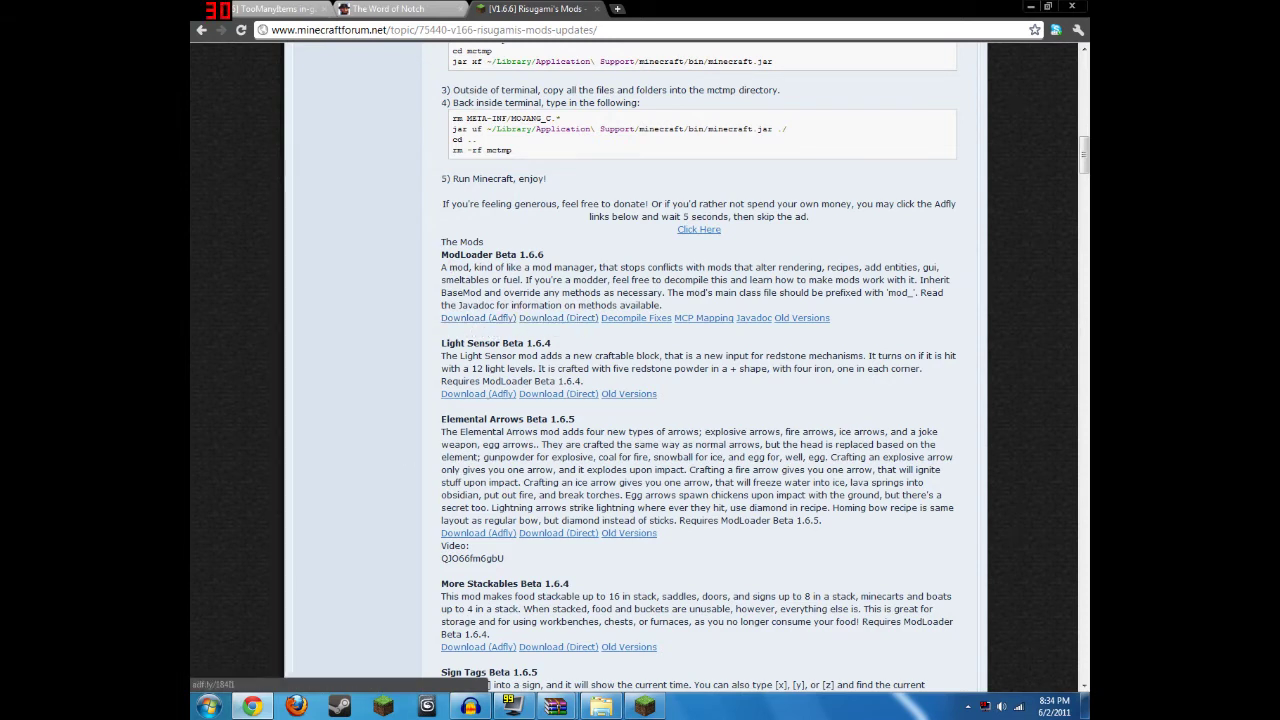
pyautogui.scroll(-3, 640, 370)
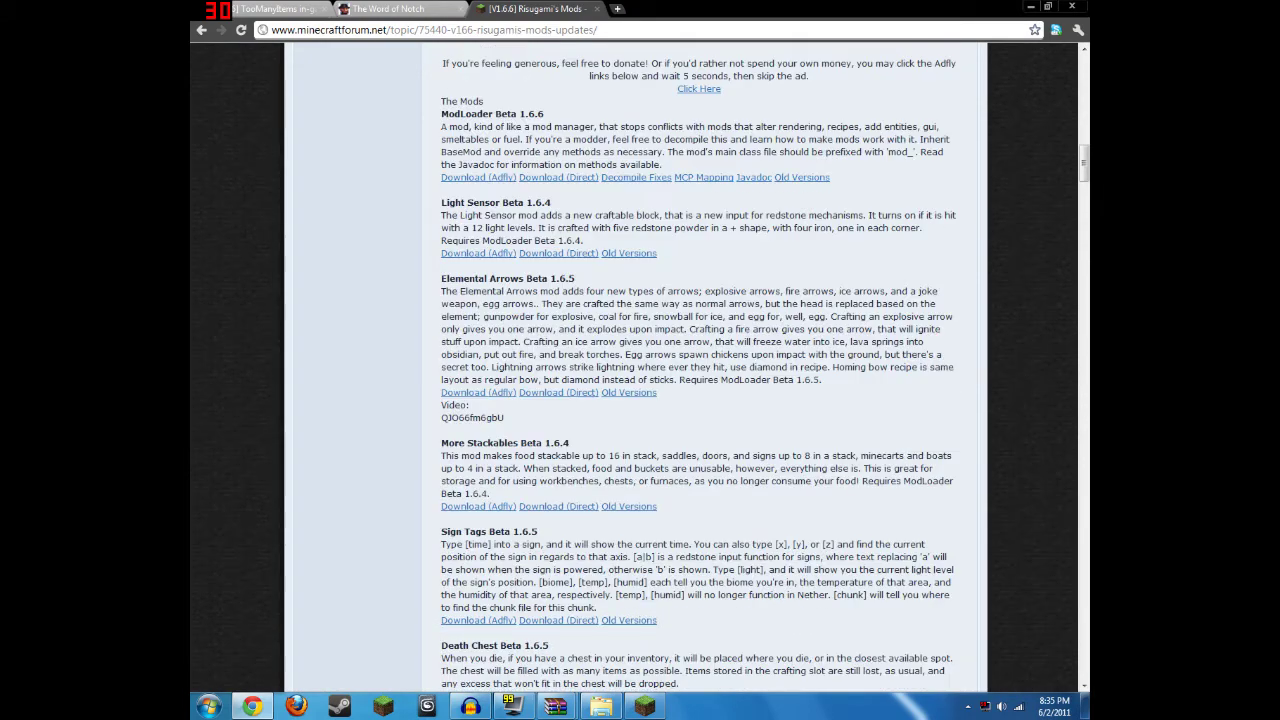
pyautogui.scroll(6, 462, 348)
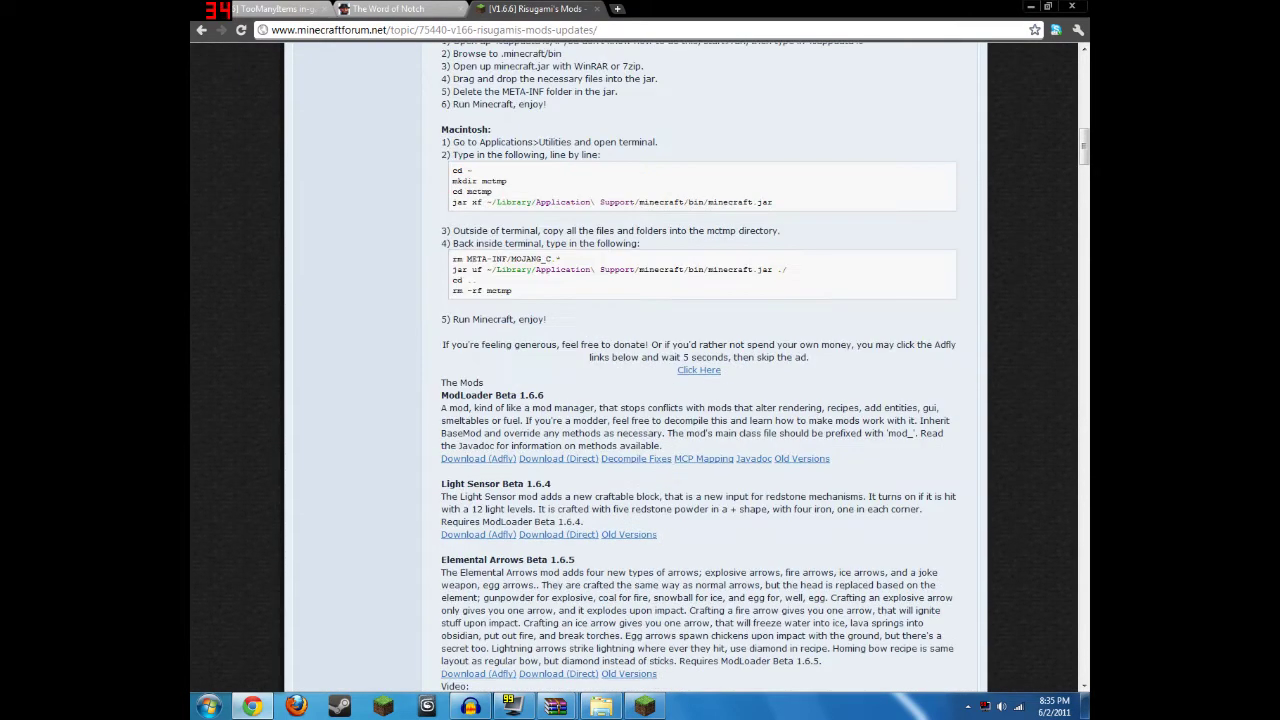
pyautogui.scroll(-4, 462, 348)
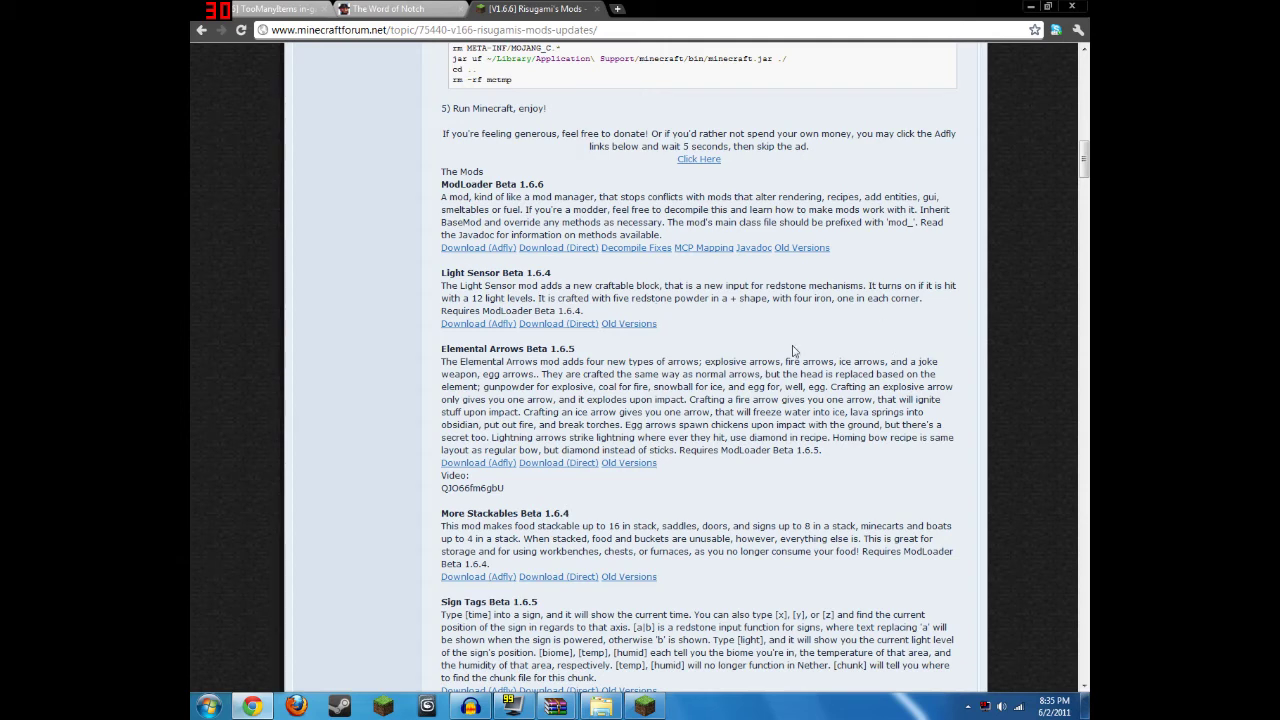
pyautogui.scroll(-7, 735, 347)
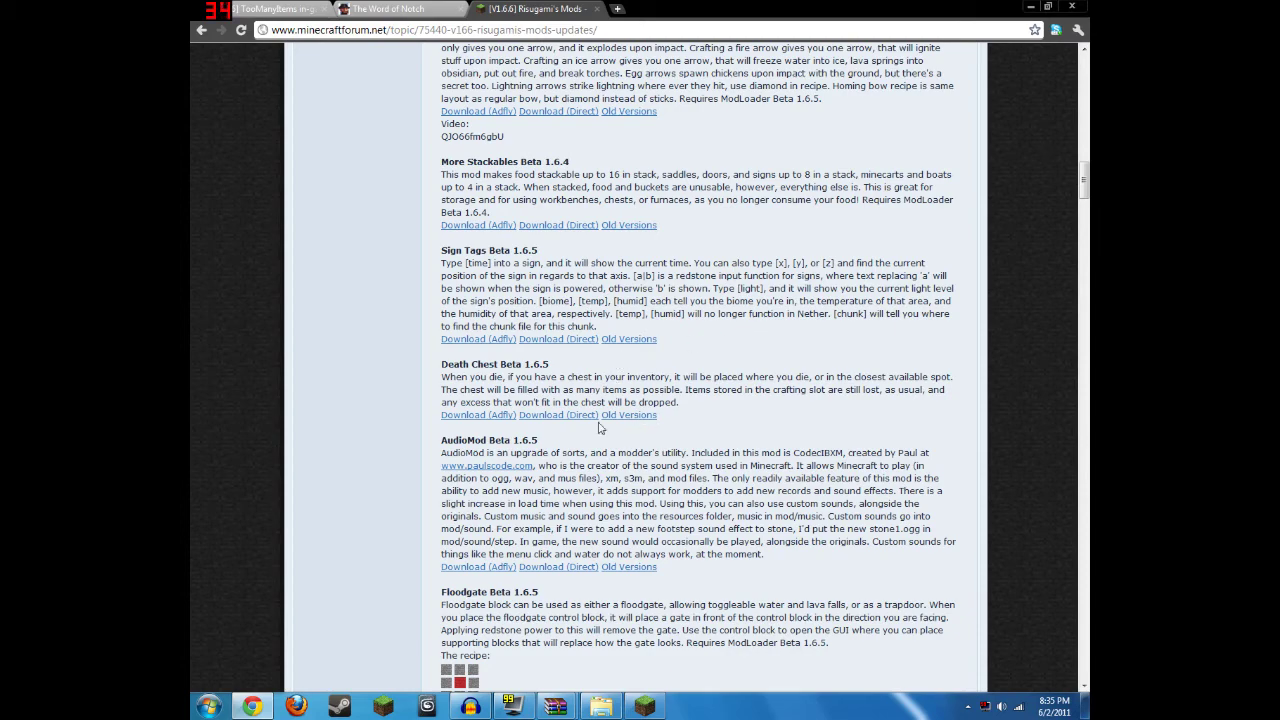
pyautogui.scroll(-2, 548, 432)
pyautogui.scroll(4, 638, 365)
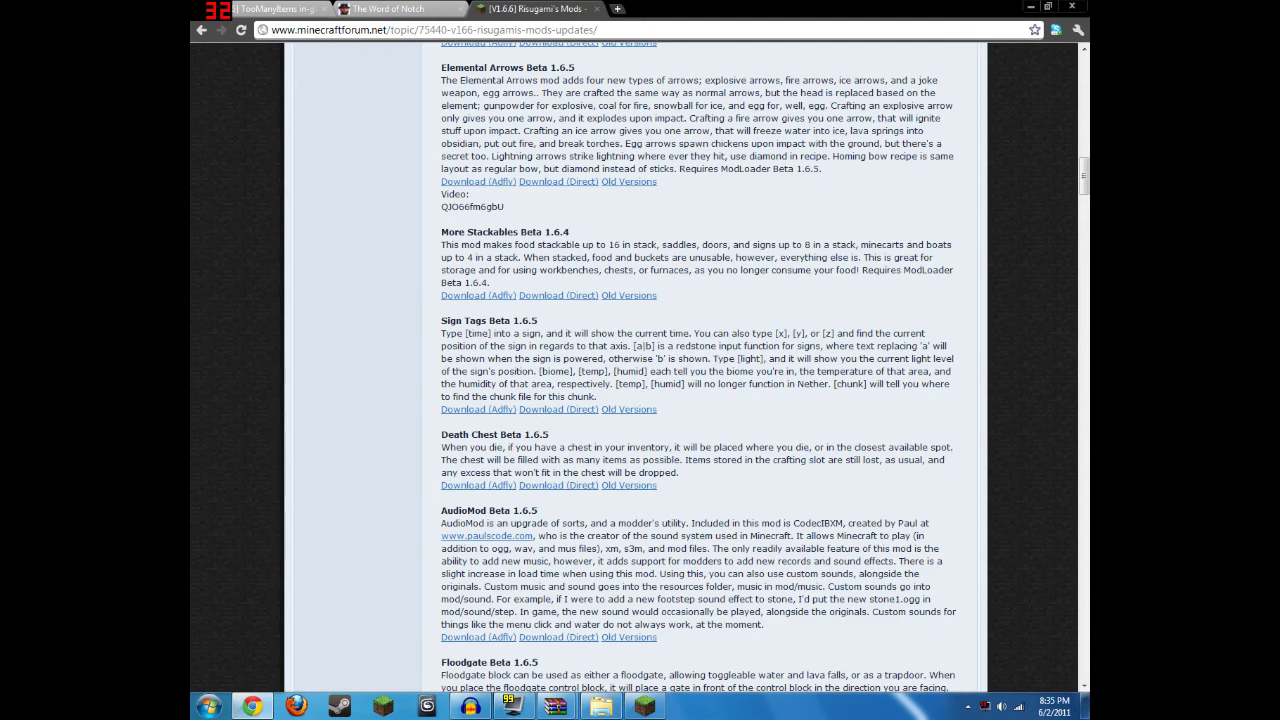
pyautogui.scroll(4, 638, 365)
pyautogui.scroll(4, 551, 400)
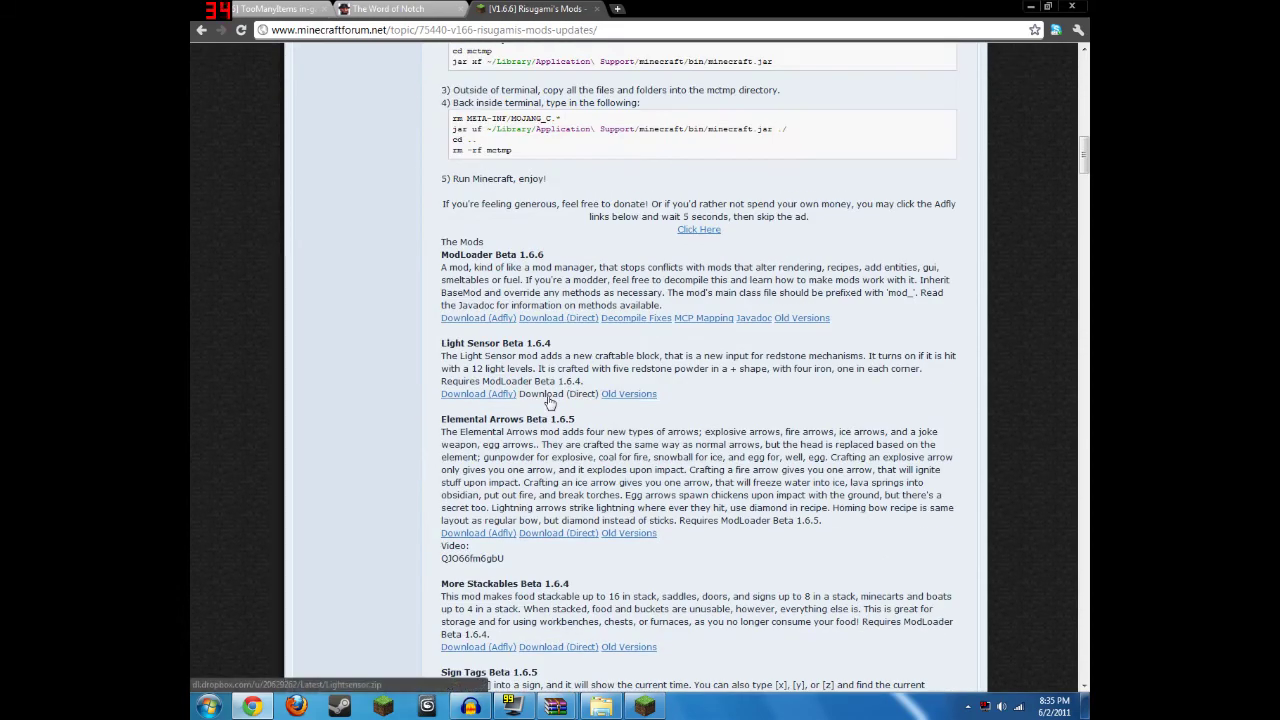
pyautogui.scroll(-15, 551, 400)
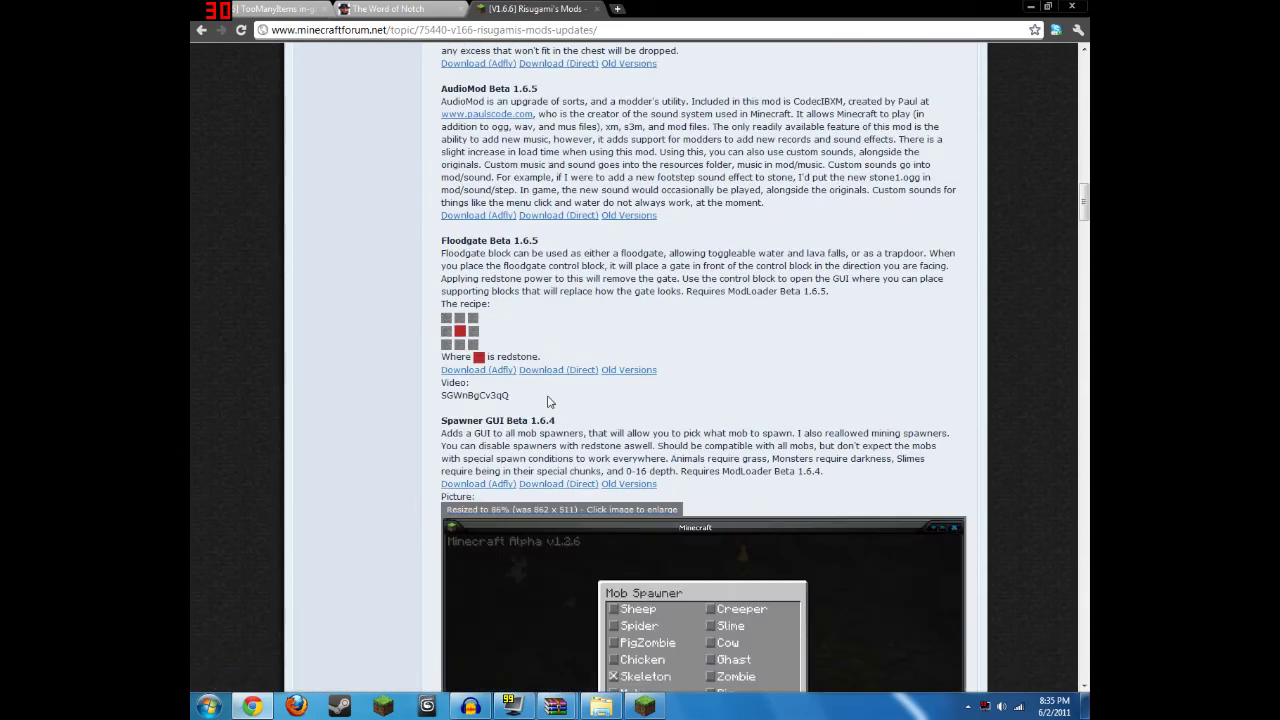
pyautogui.scroll(1, 511, 387)
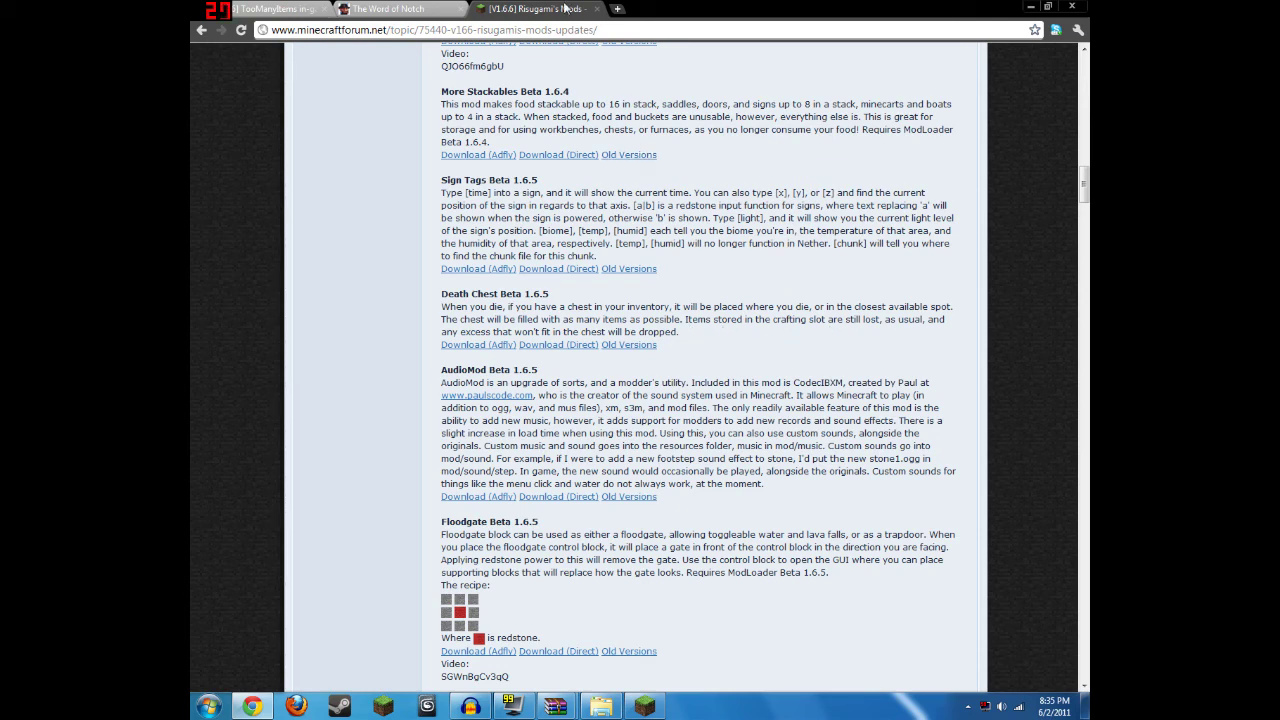
# Step: Switch to The Word of Notch blog page
pyautogui.click(407, 10)
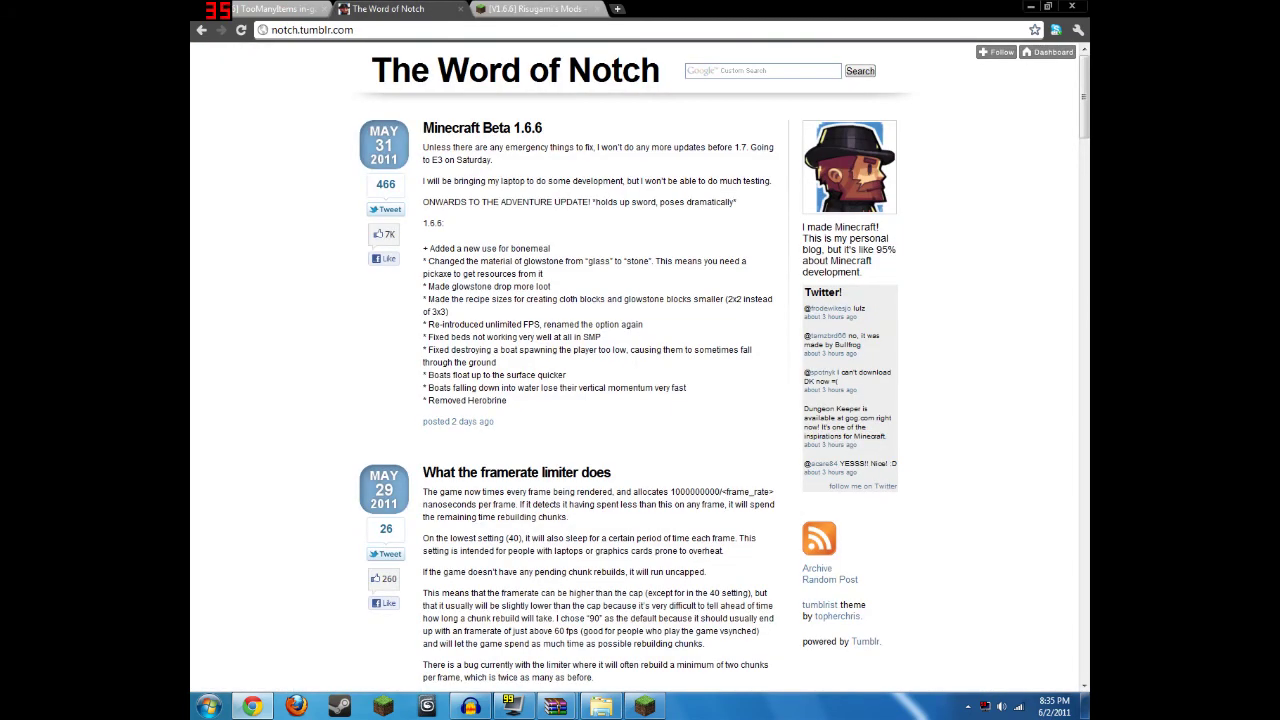